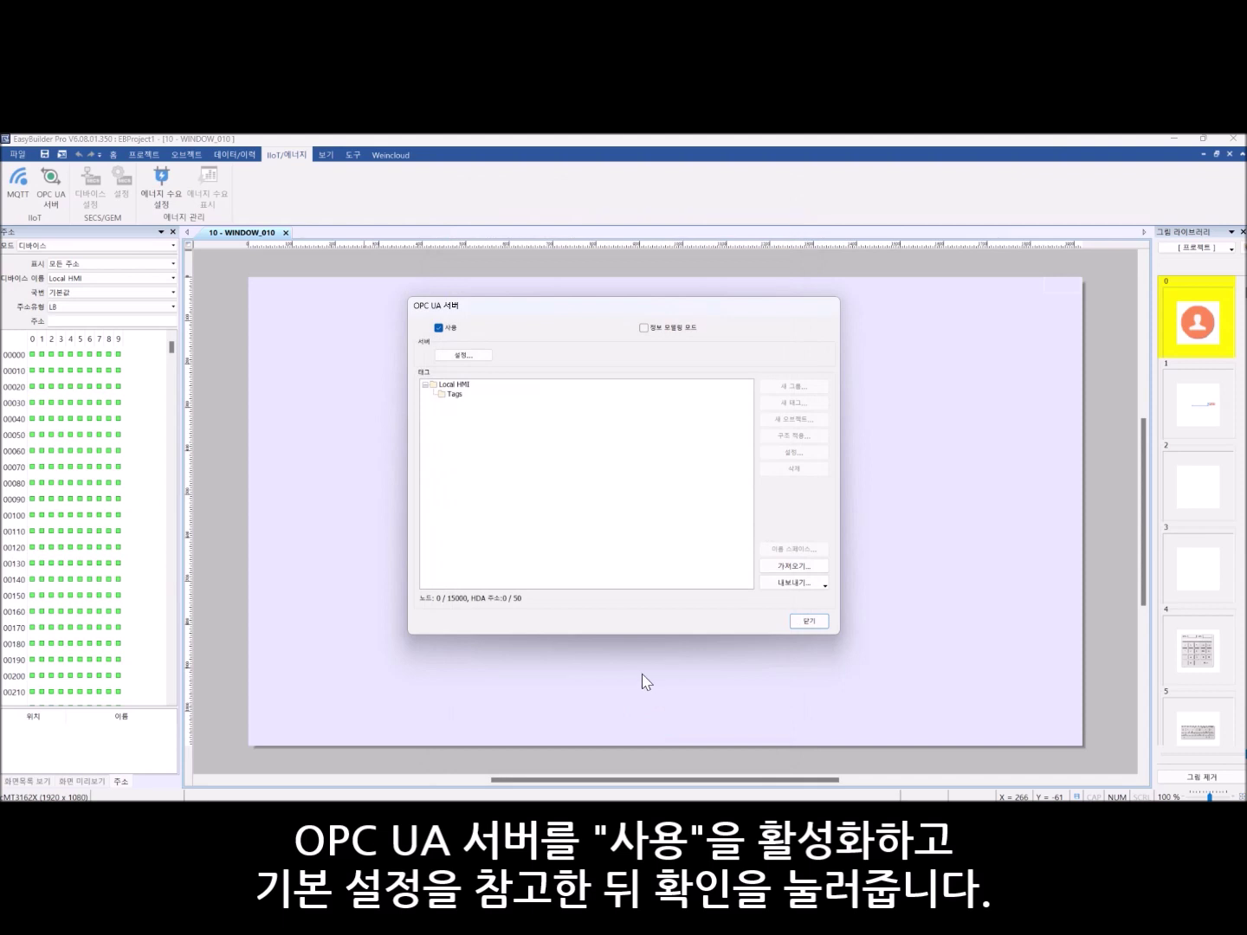
# Step: Switch the OPC UA server to information modeling mode and open its namespace list
pyautogui.click(643, 328)
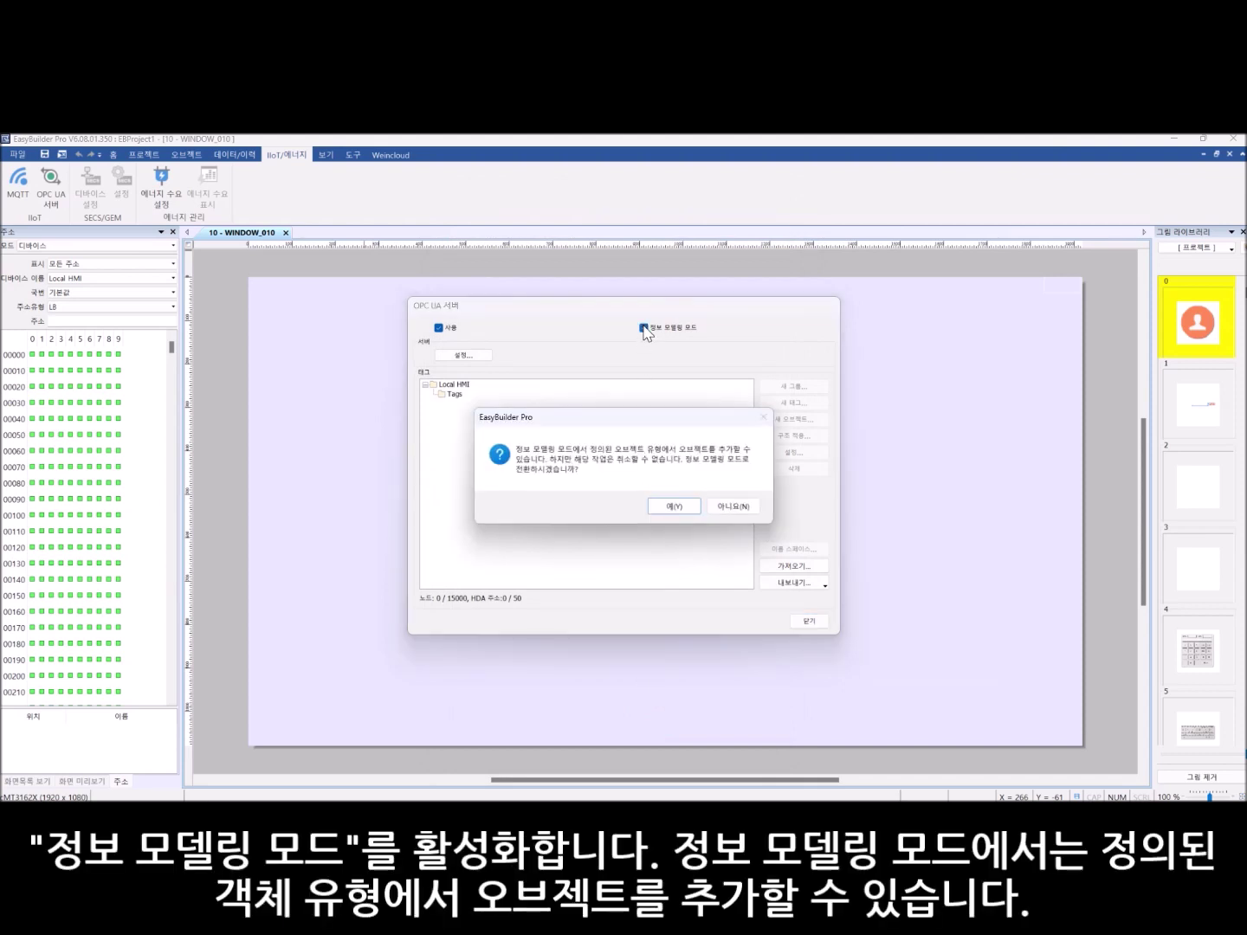
pyautogui.click(673, 509)
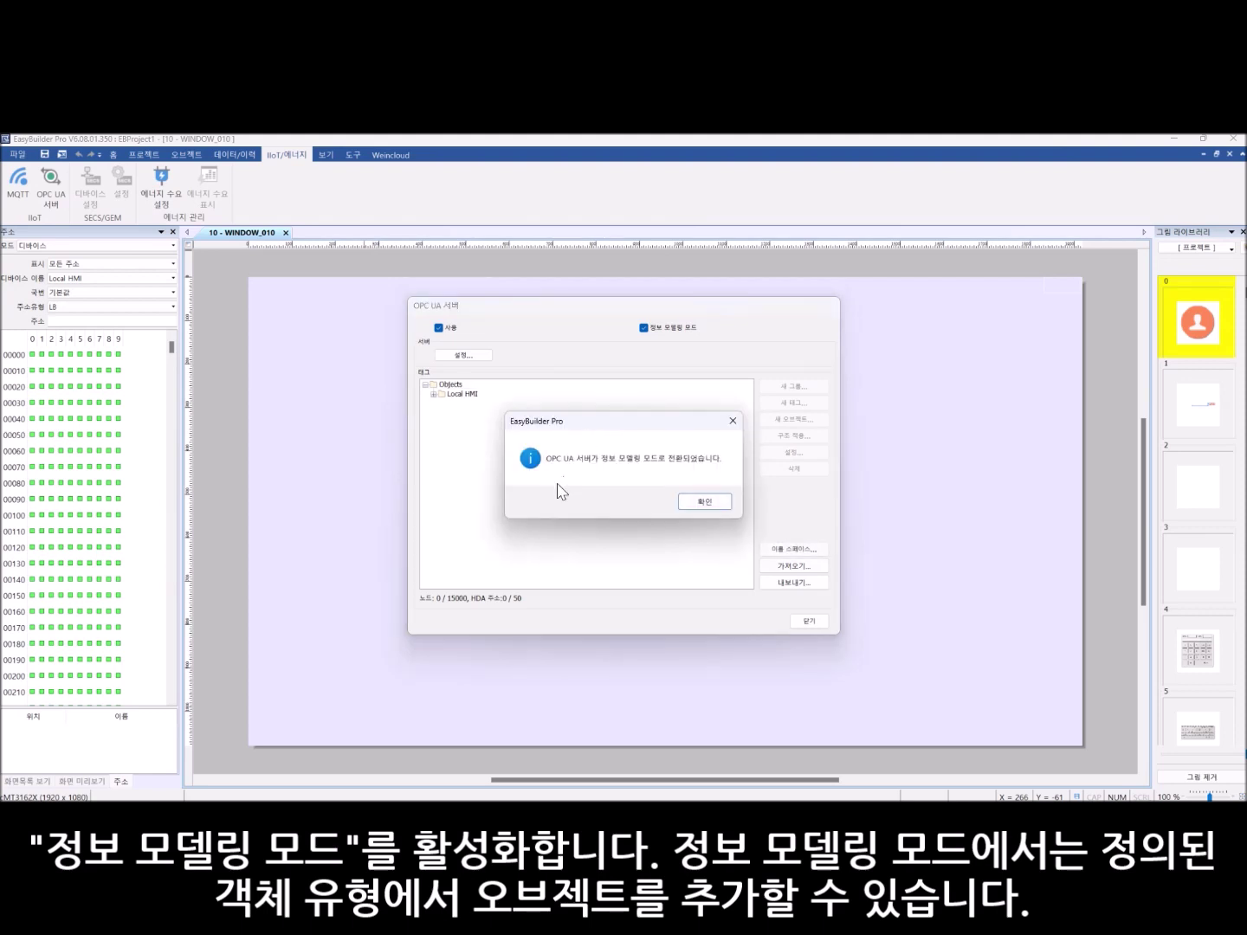
pyautogui.click(722, 509)
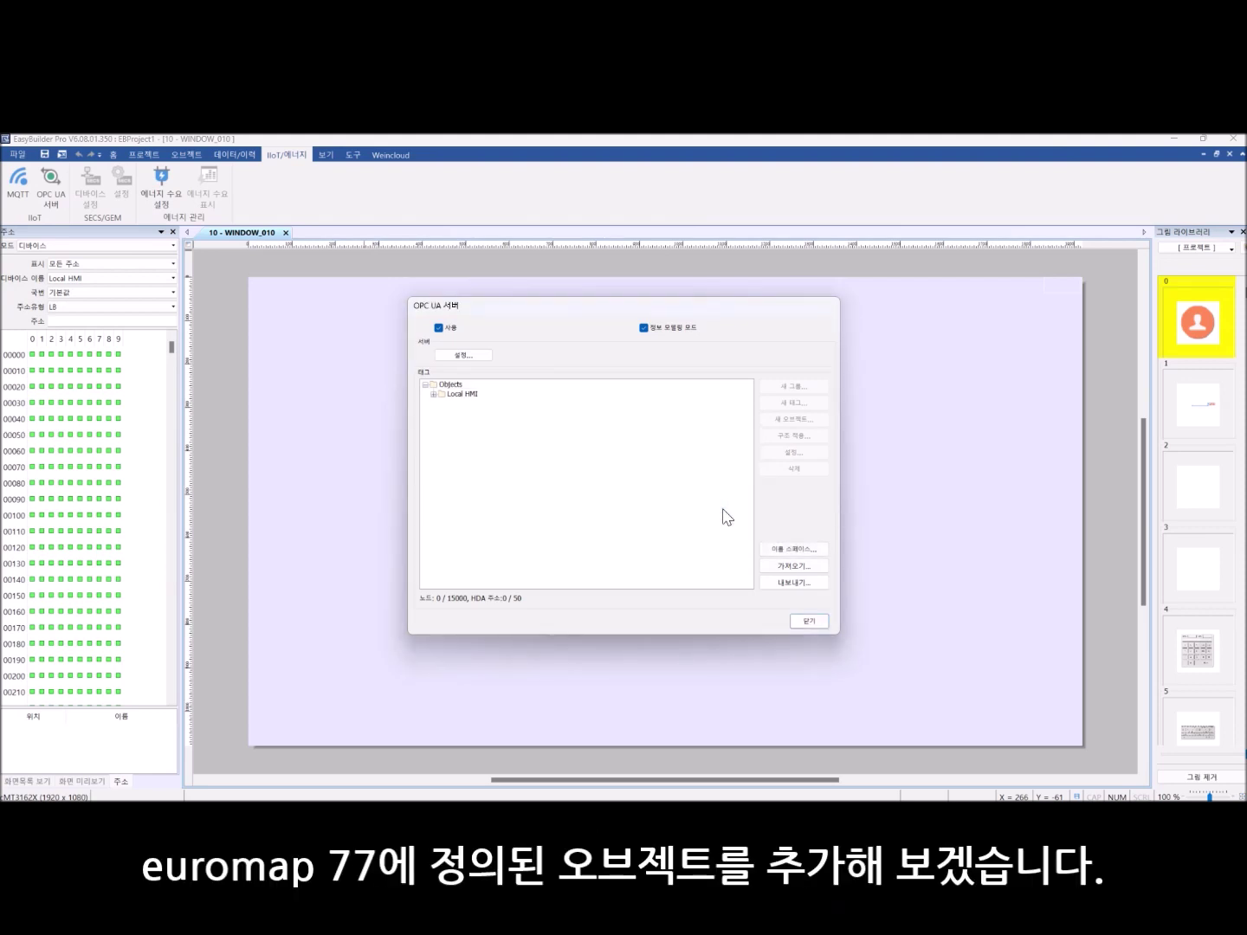
pyautogui.click(790, 549)
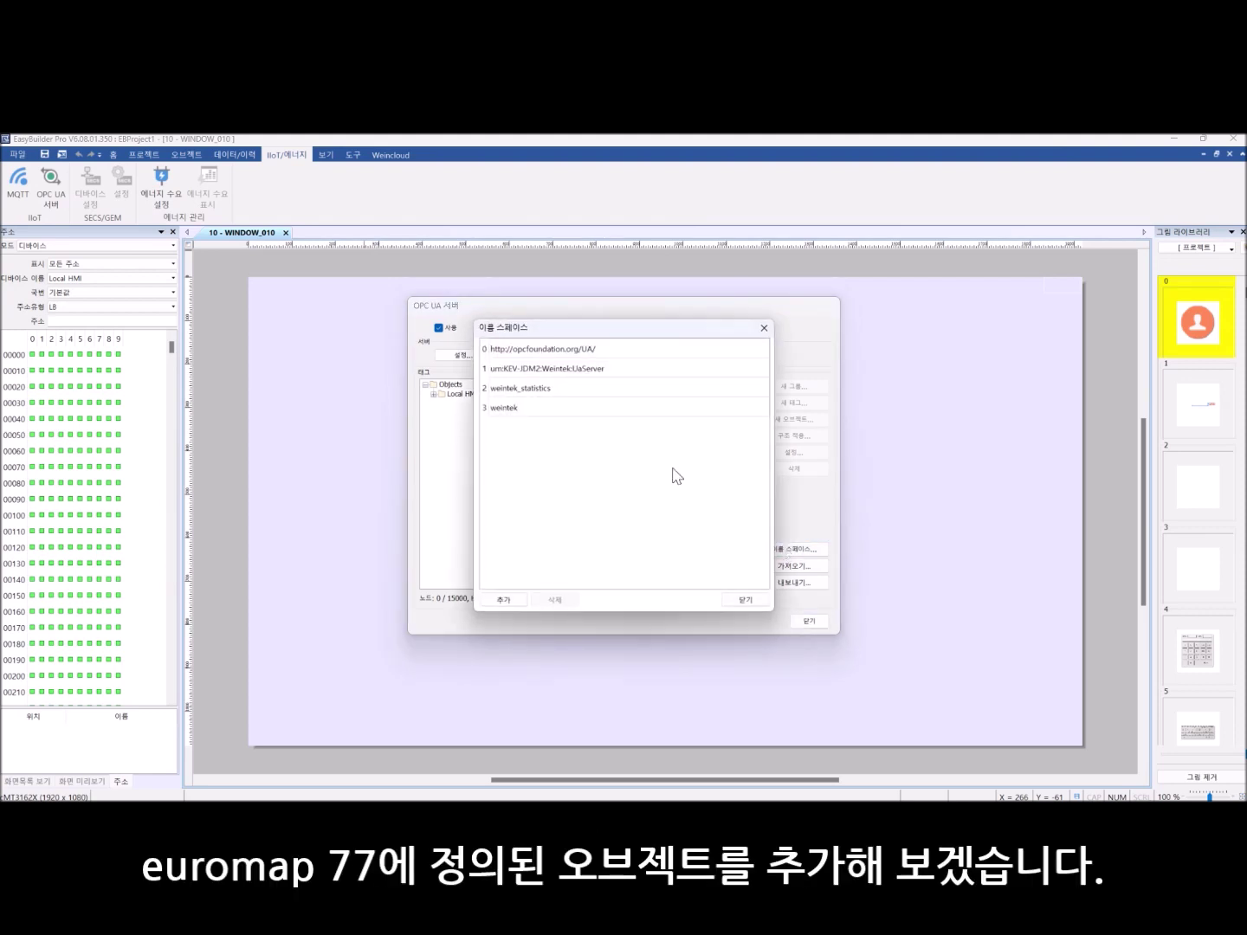
# Step: Try to add the nodeset file Opc.Ua.PlasticsRubber.IMM2MES.NodeSet2.xml from the EUROMAP77_Release_1.01 folder as a namespace
pyautogui.click(524, 601)
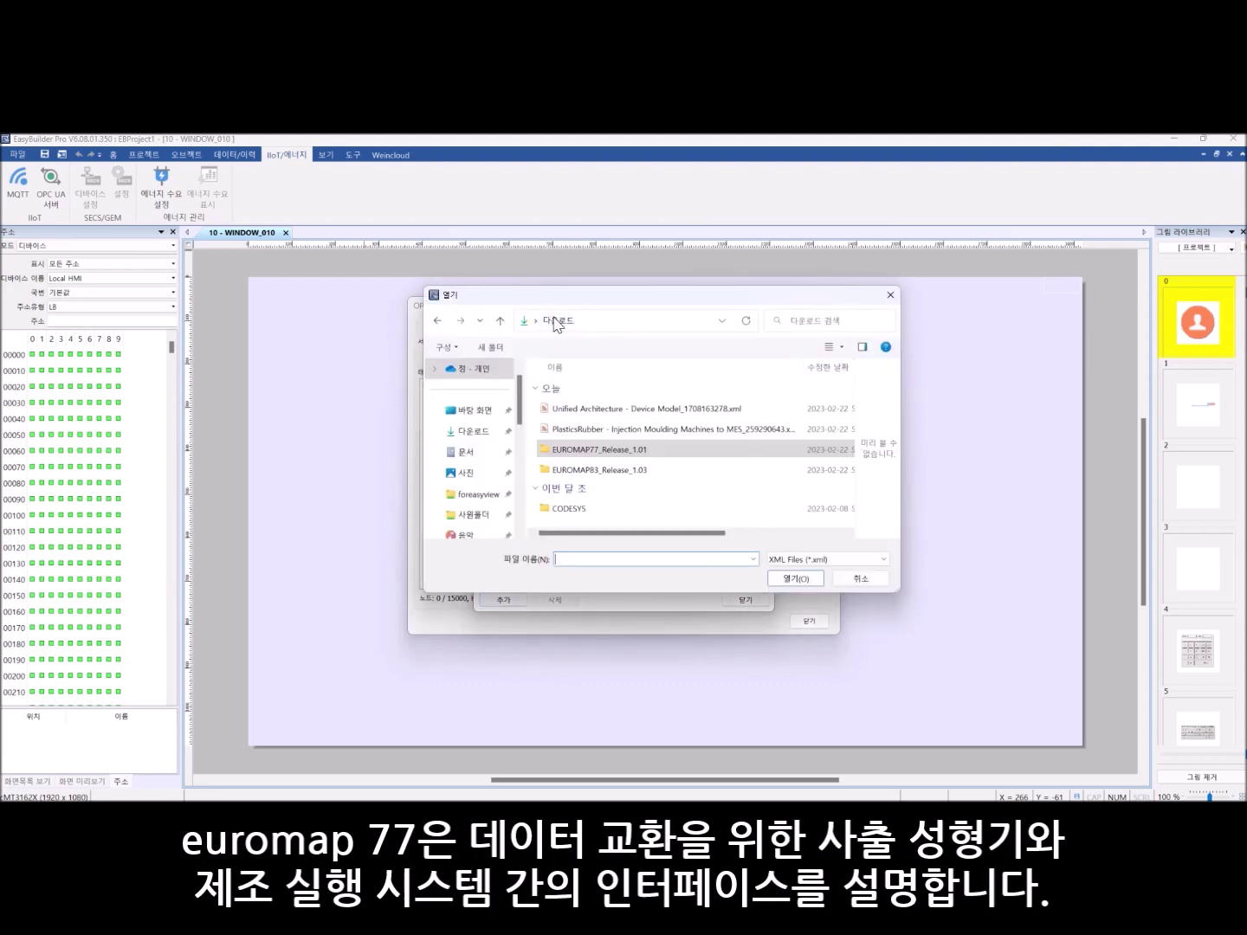
pyautogui.doubleClick(629, 456)
pyautogui.click(629, 410)
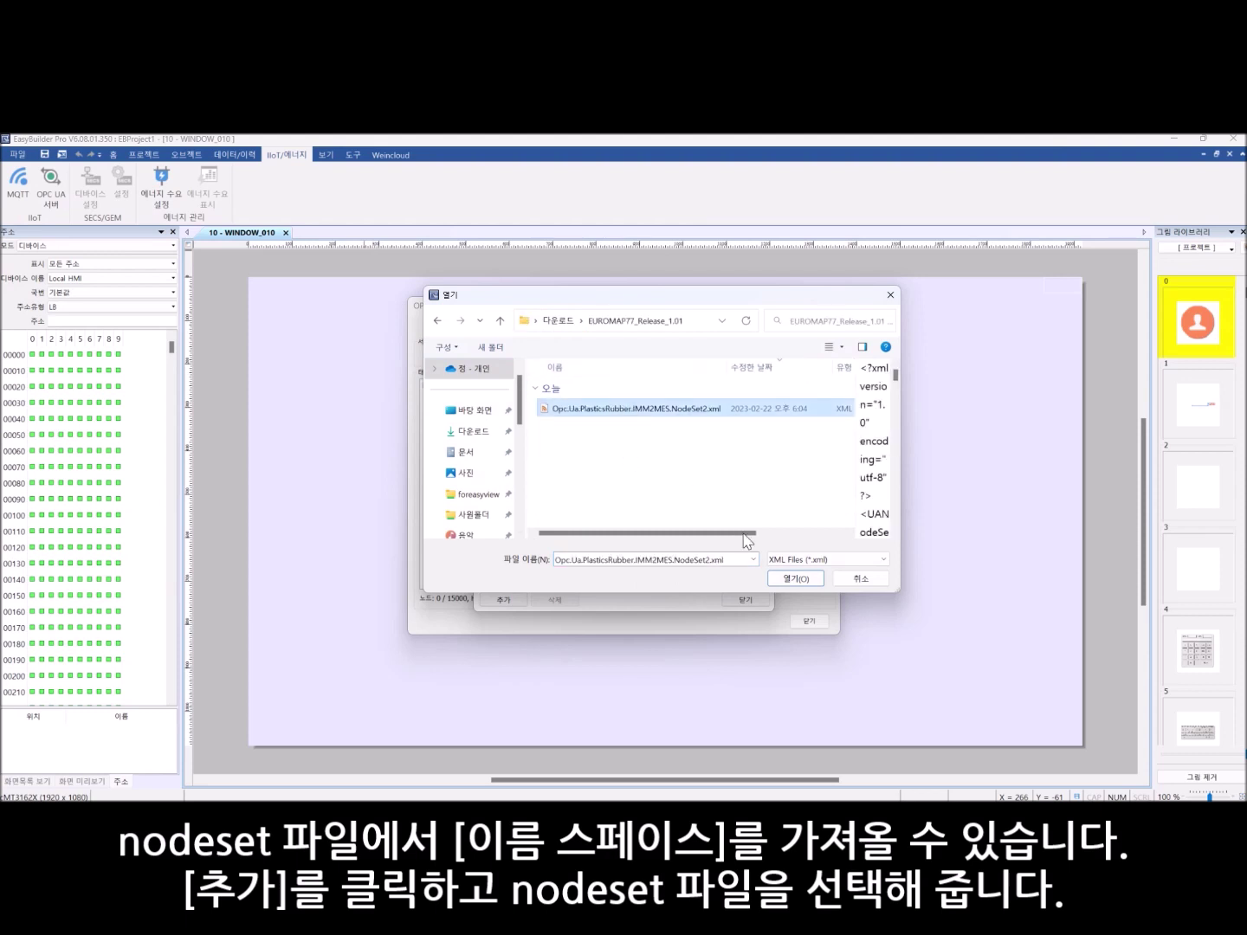
pyautogui.click(784, 579)
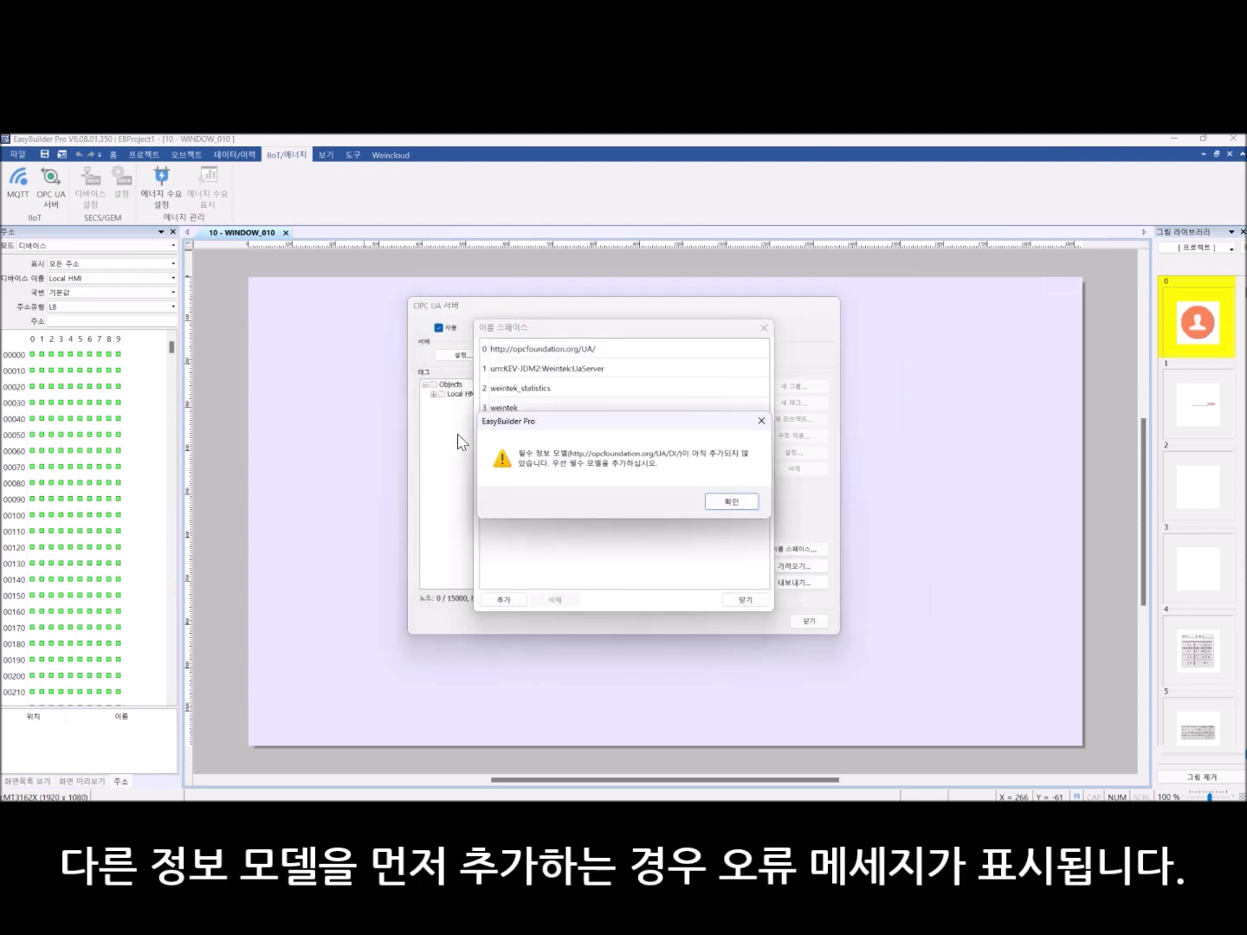
pyautogui.click(729, 502)
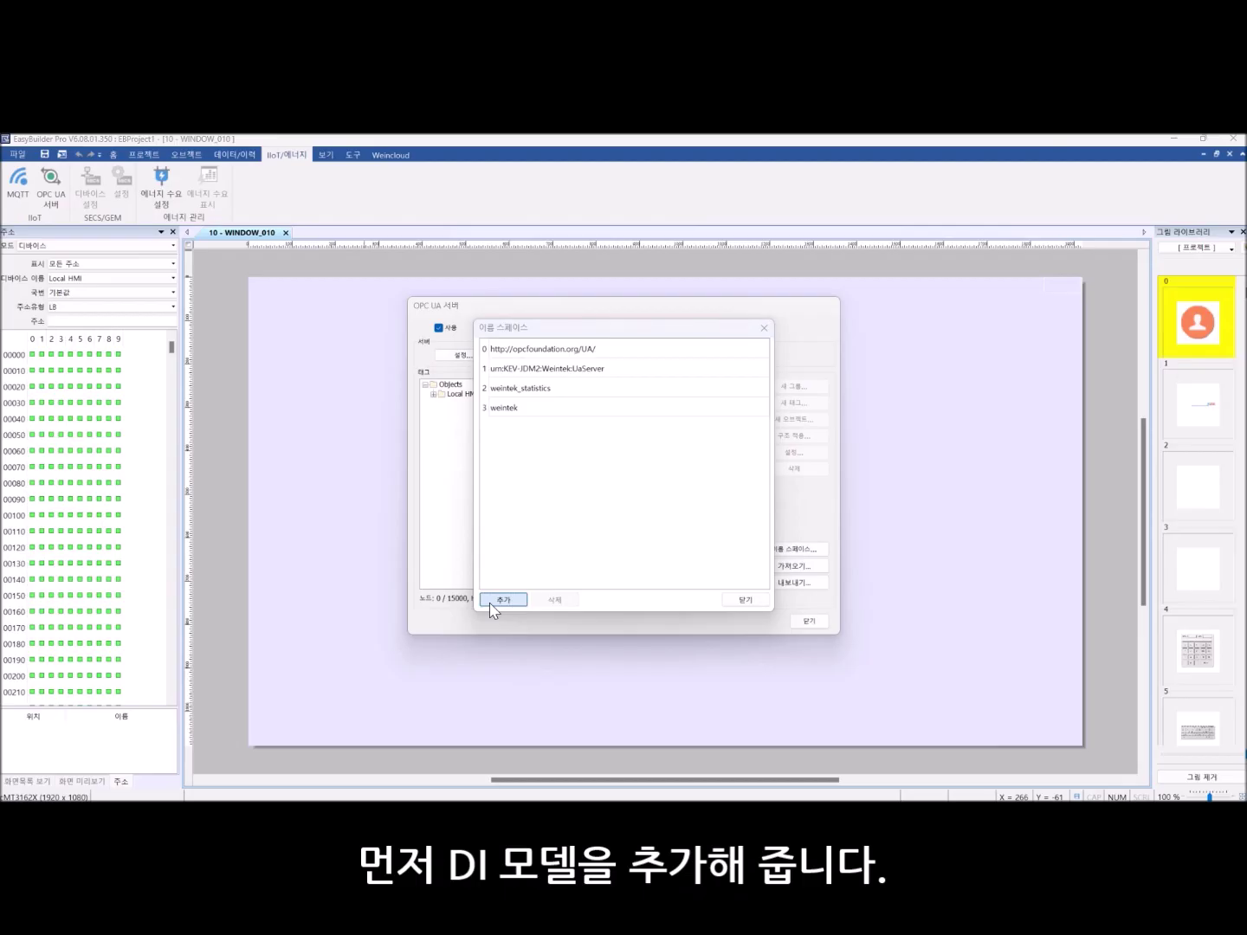
# Step: Add the DI information model to the namespaces from Unified Architecture - Device Model_1708163278.xml in the Downloads folder
pyautogui.click(498, 599)
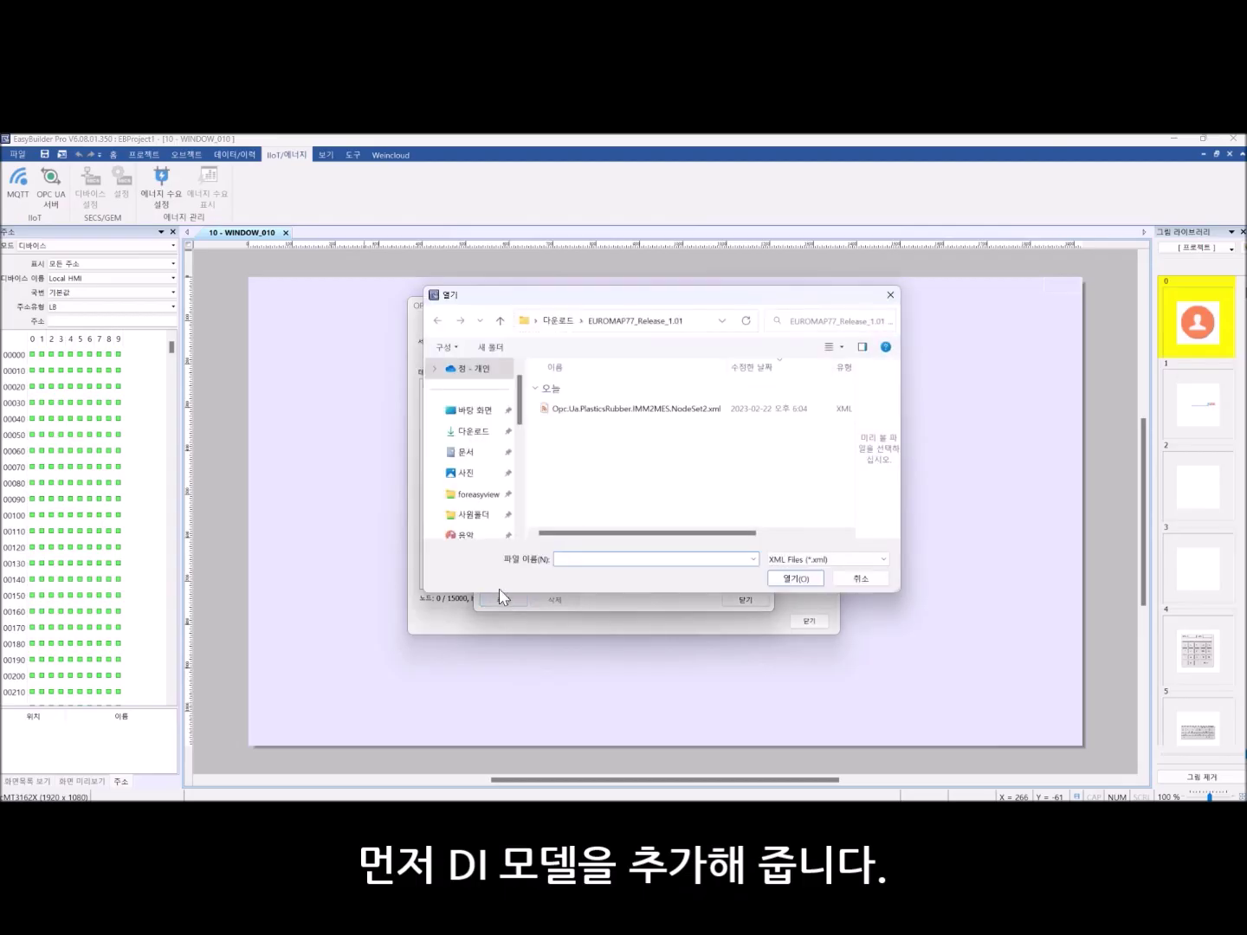
pyautogui.click(584, 412)
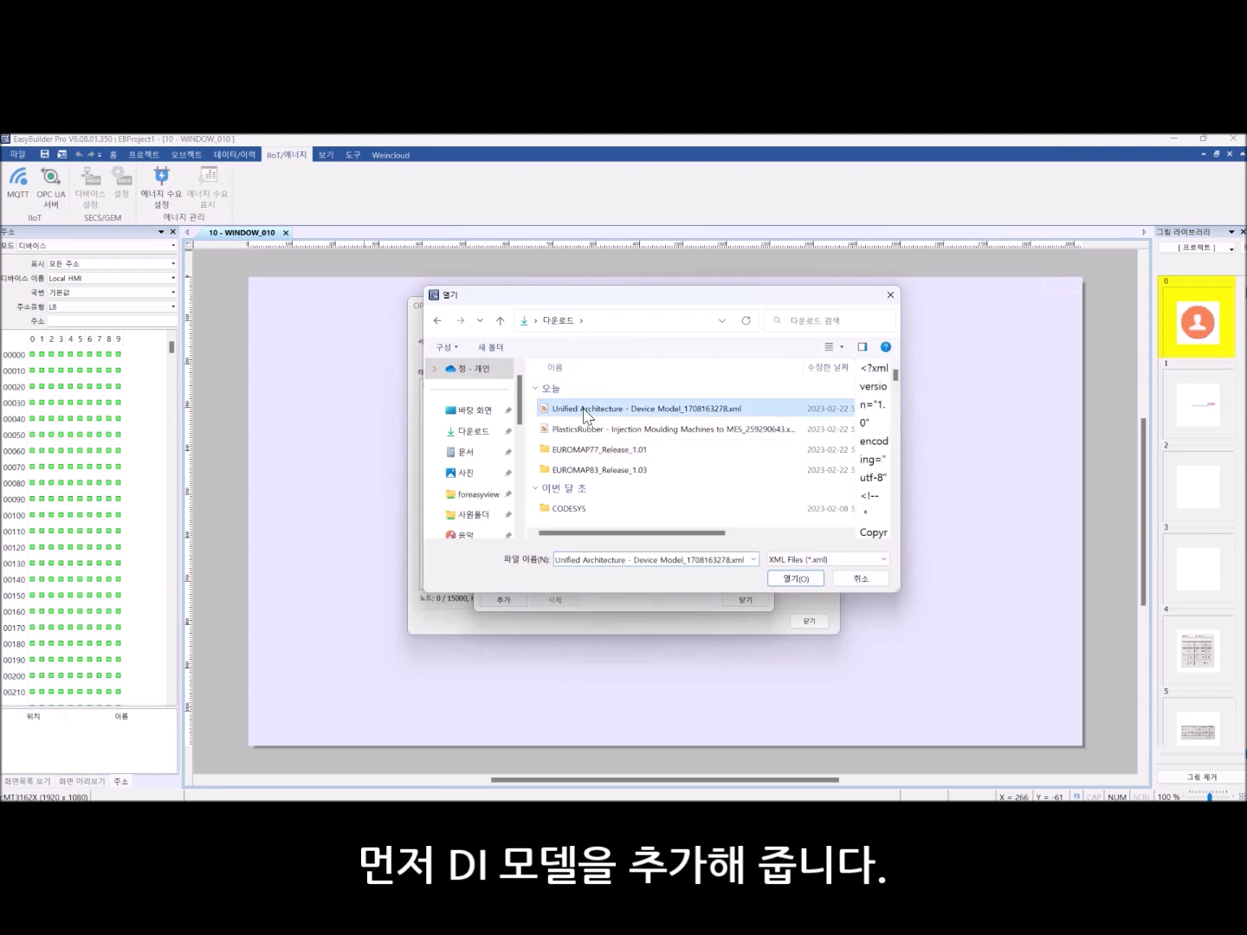
pyautogui.click(772, 581)
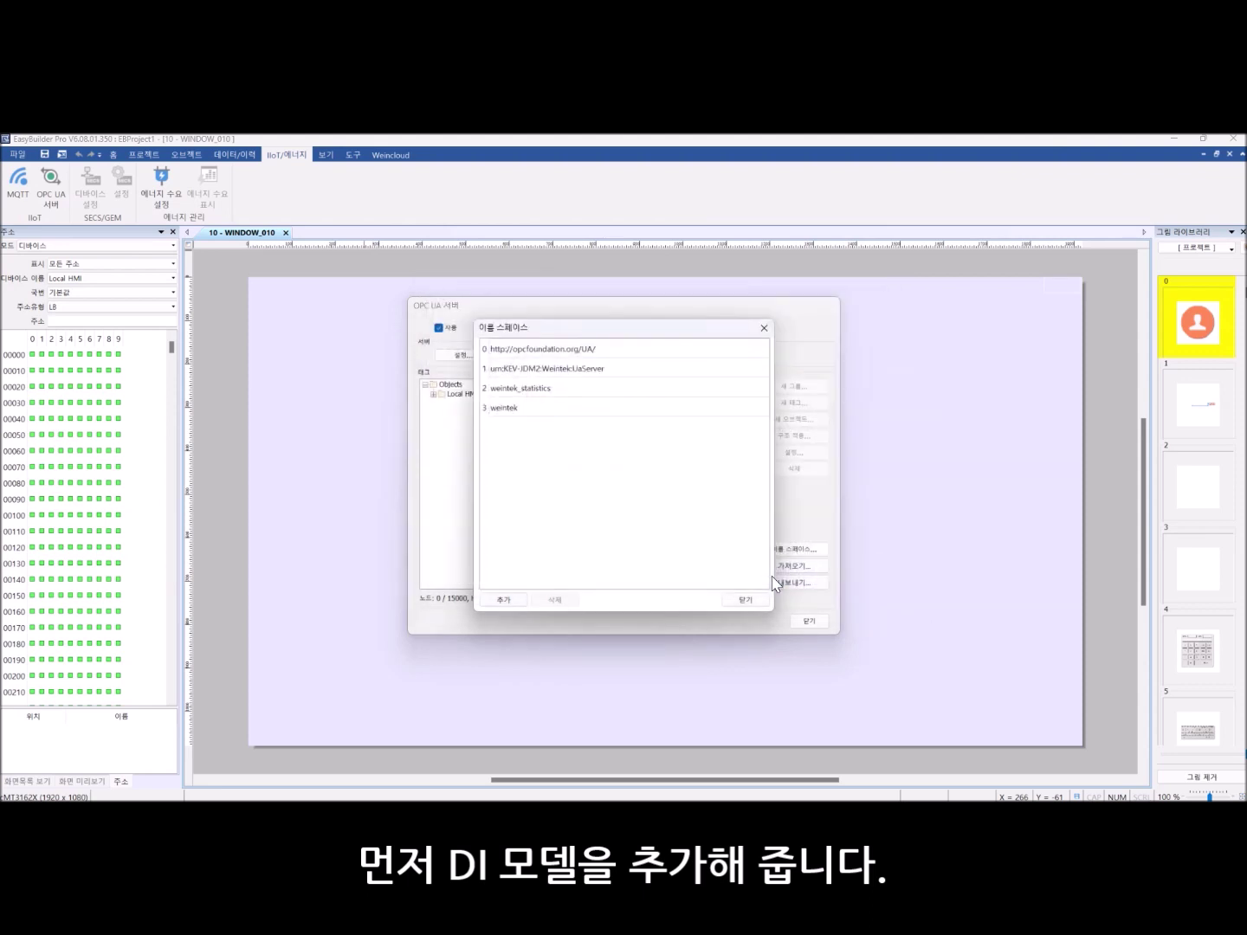
pyautogui.click(677, 504)
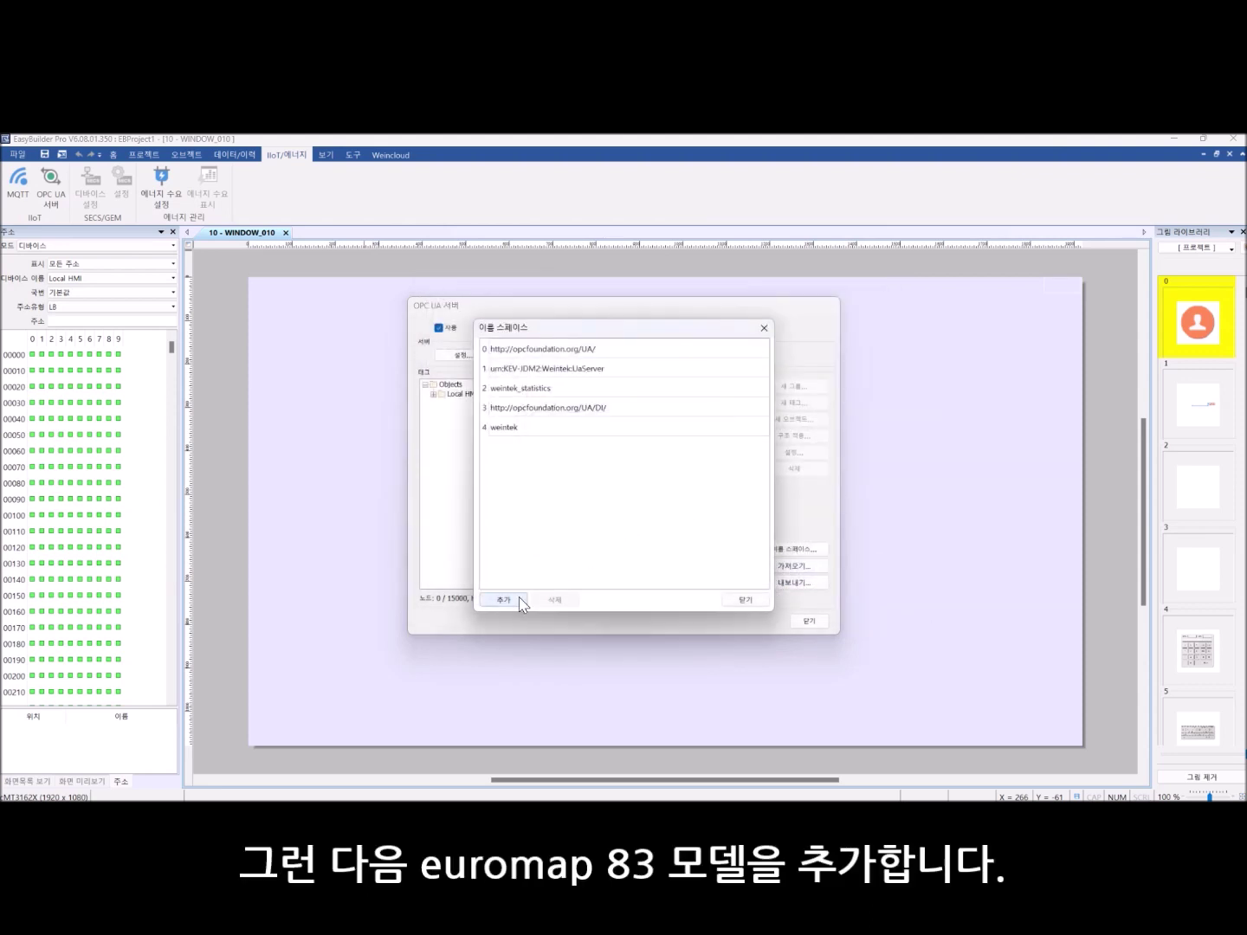
# Step: Add the EUROMAP 83 information model to the namespaces from the nodeset file in the EUROMAP83_Release_1.03 folder
pyautogui.click(516, 599)
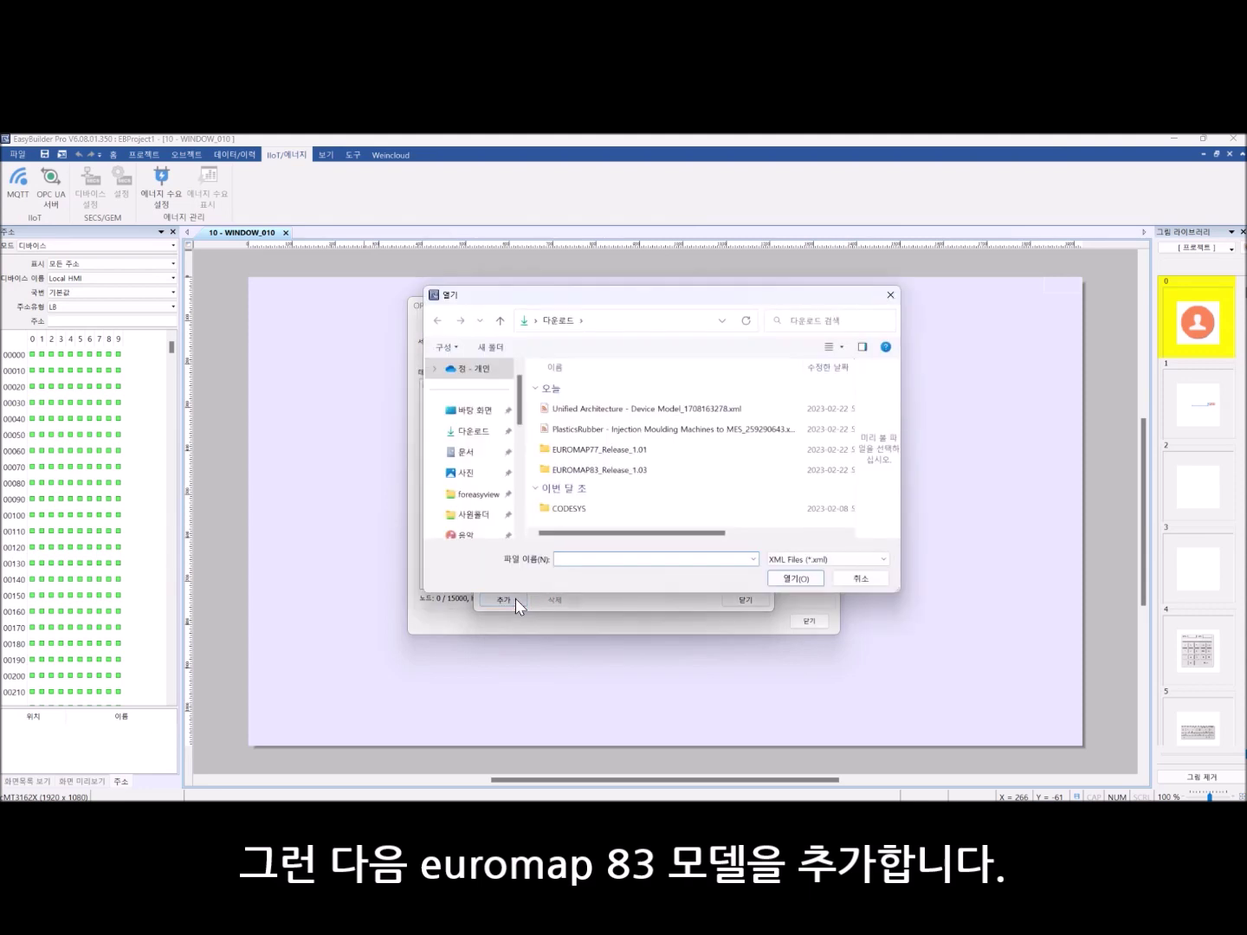
pyautogui.doubleClick(594, 472)
pyautogui.click(593, 410)
pyautogui.click(794, 577)
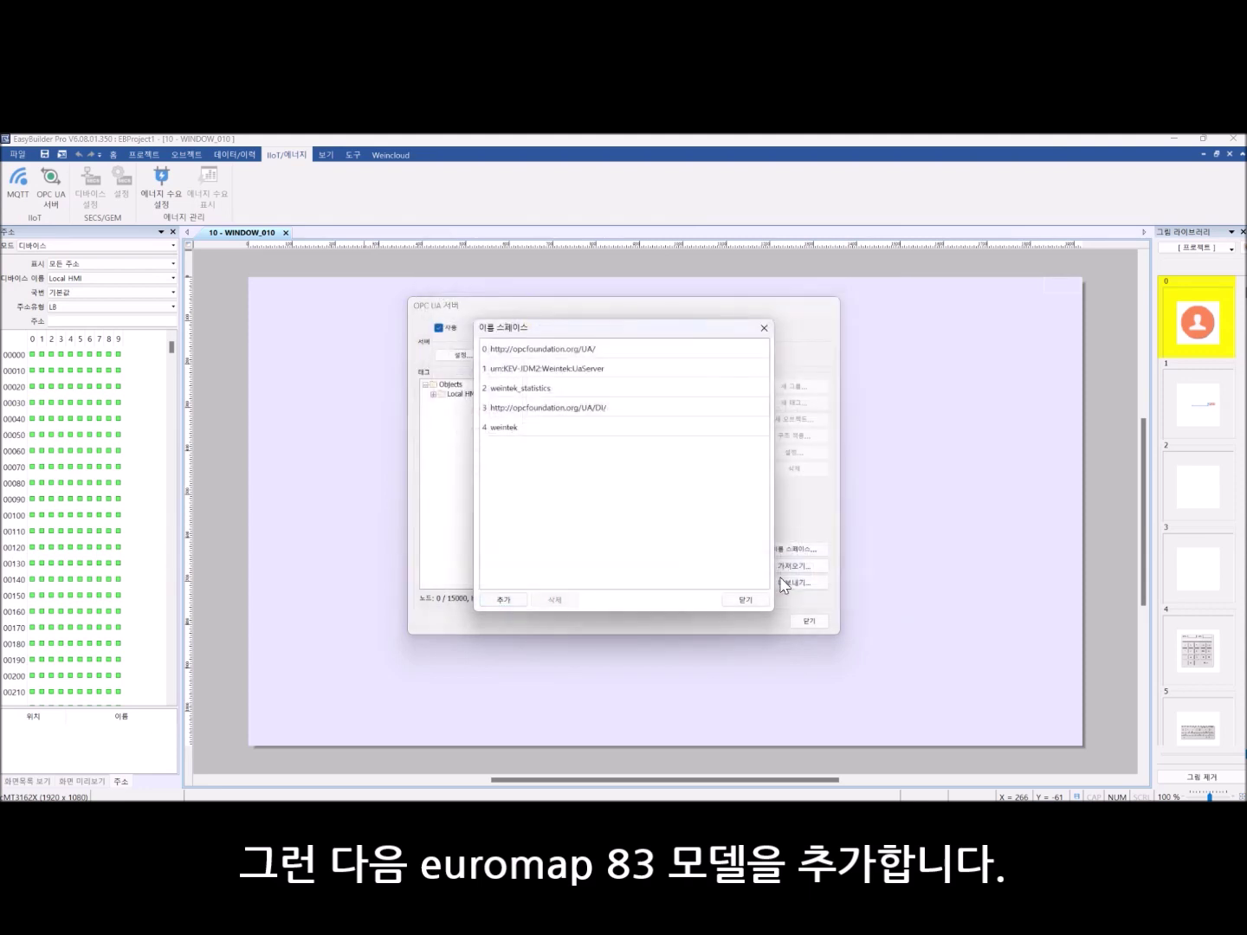
pyautogui.click(665, 503)
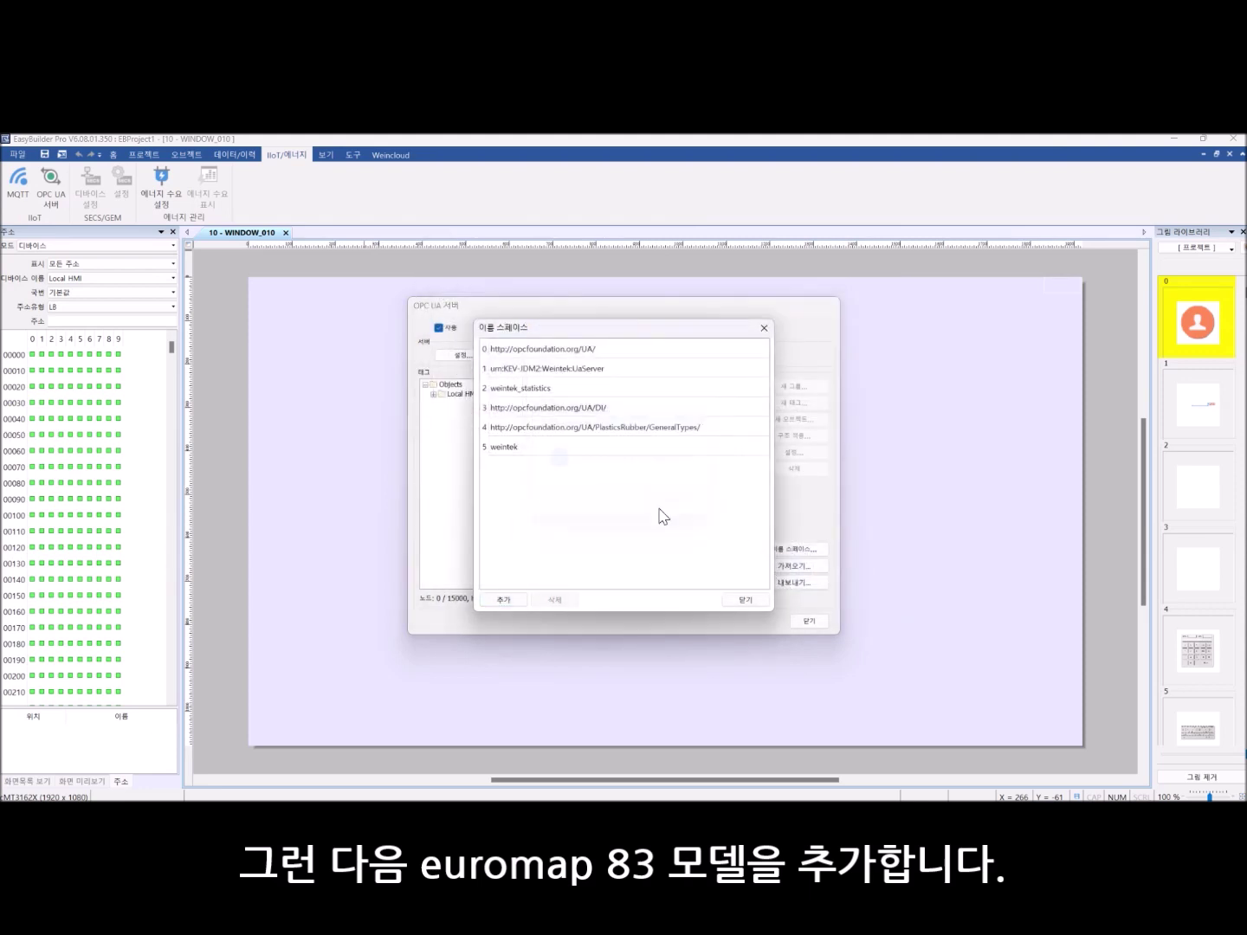
# Step: Add the EUROMAP 77 model from Opc.Ua.PlasticsRubber.IMM2MES.NodeSet2.xml in EUROMAP77_Release_1.01 to the namespaces and close the namespace list
pyautogui.click(512, 597)
pyautogui.click(558, 322)
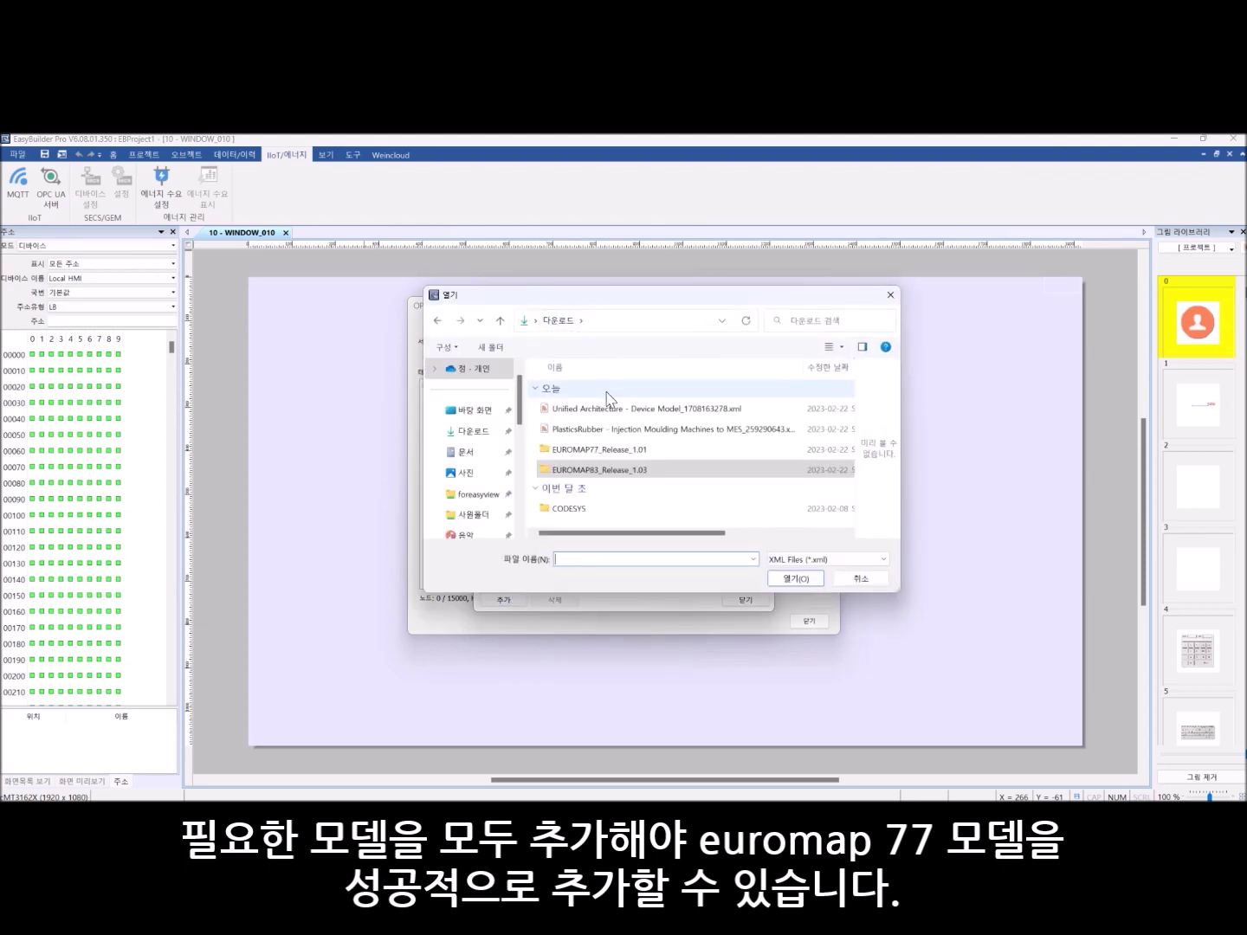
pyautogui.doubleClick(618, 448)
pyautogui.click(617, 410)
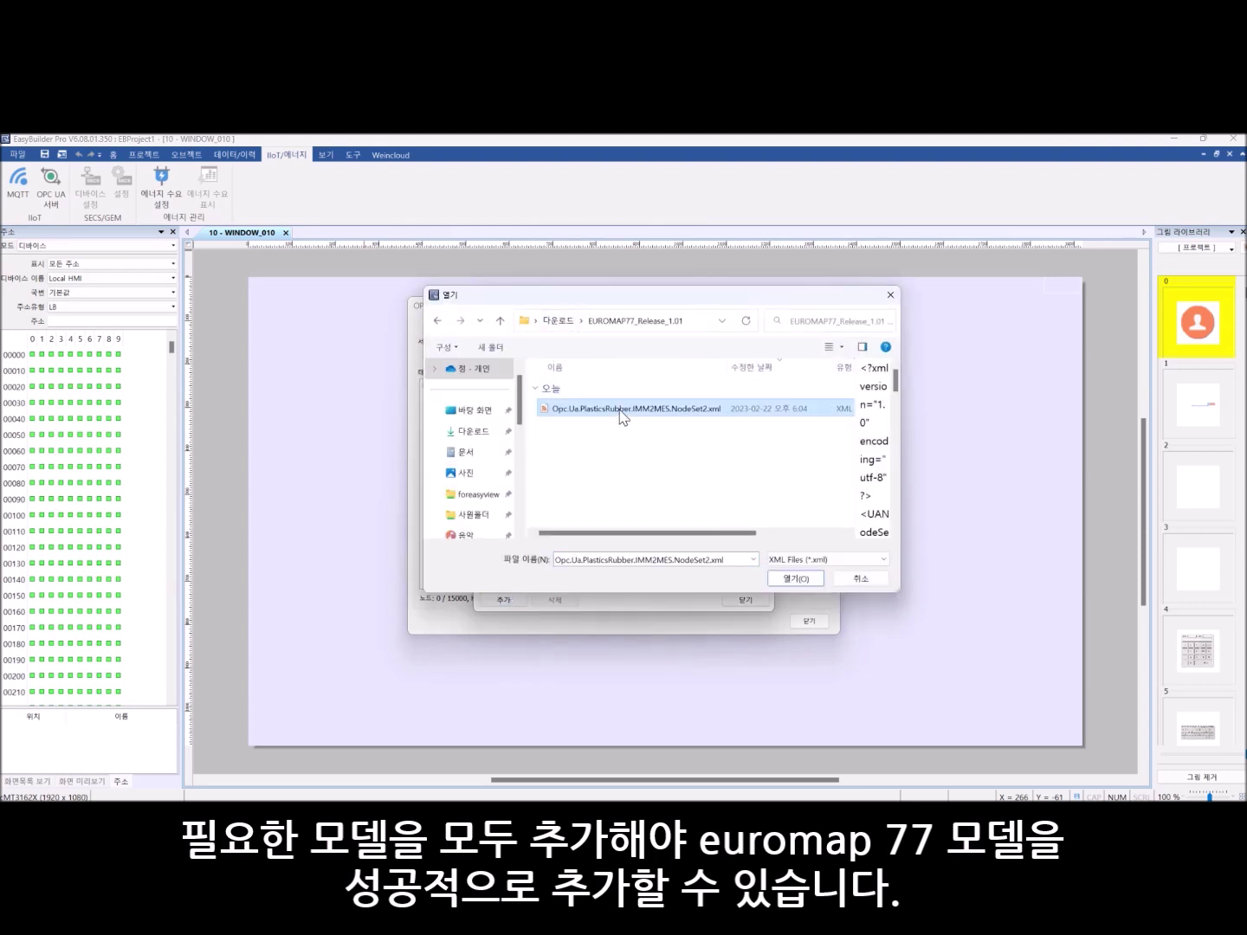
pyautogui.click(819, 583)
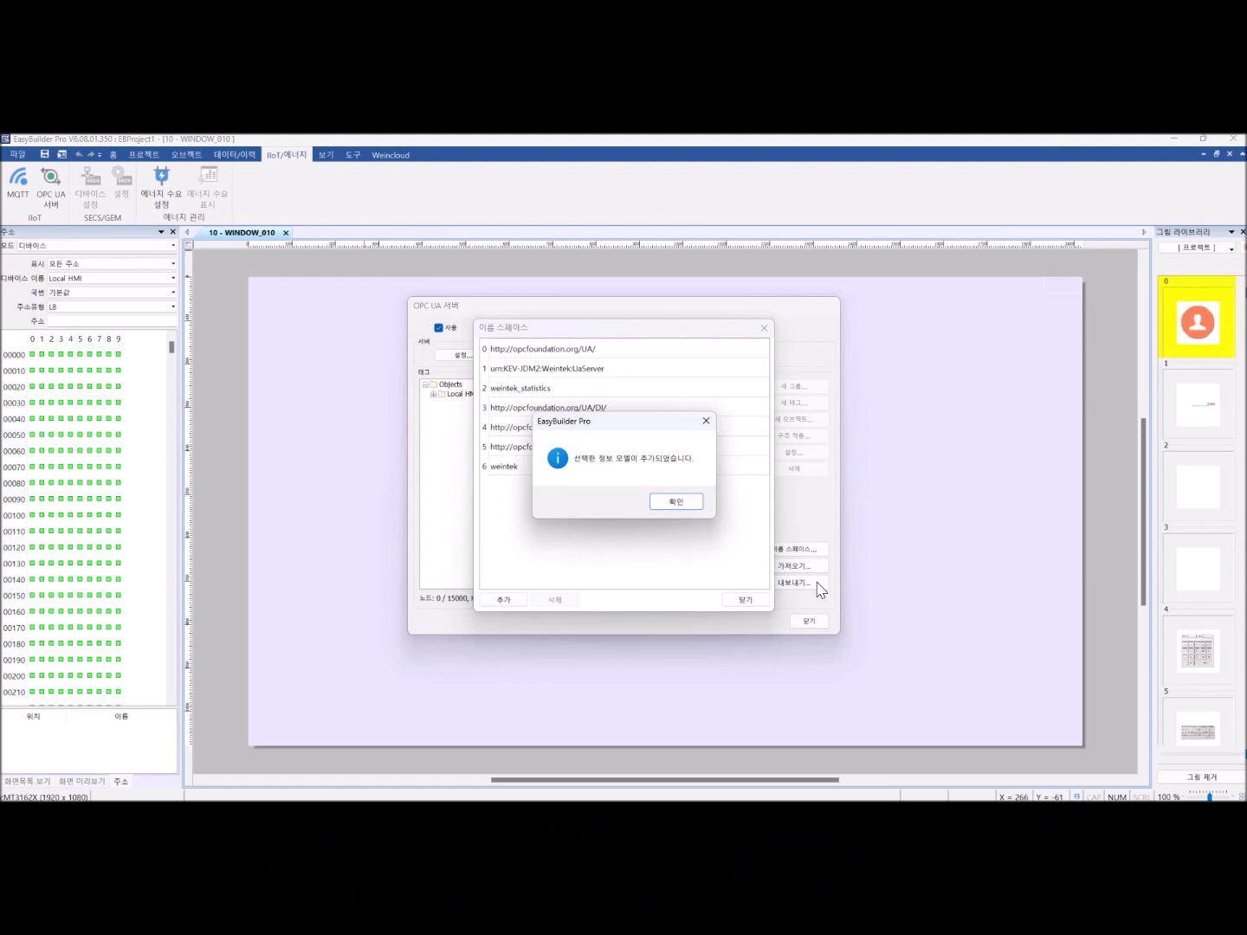
pyautogui.click(693, 503)
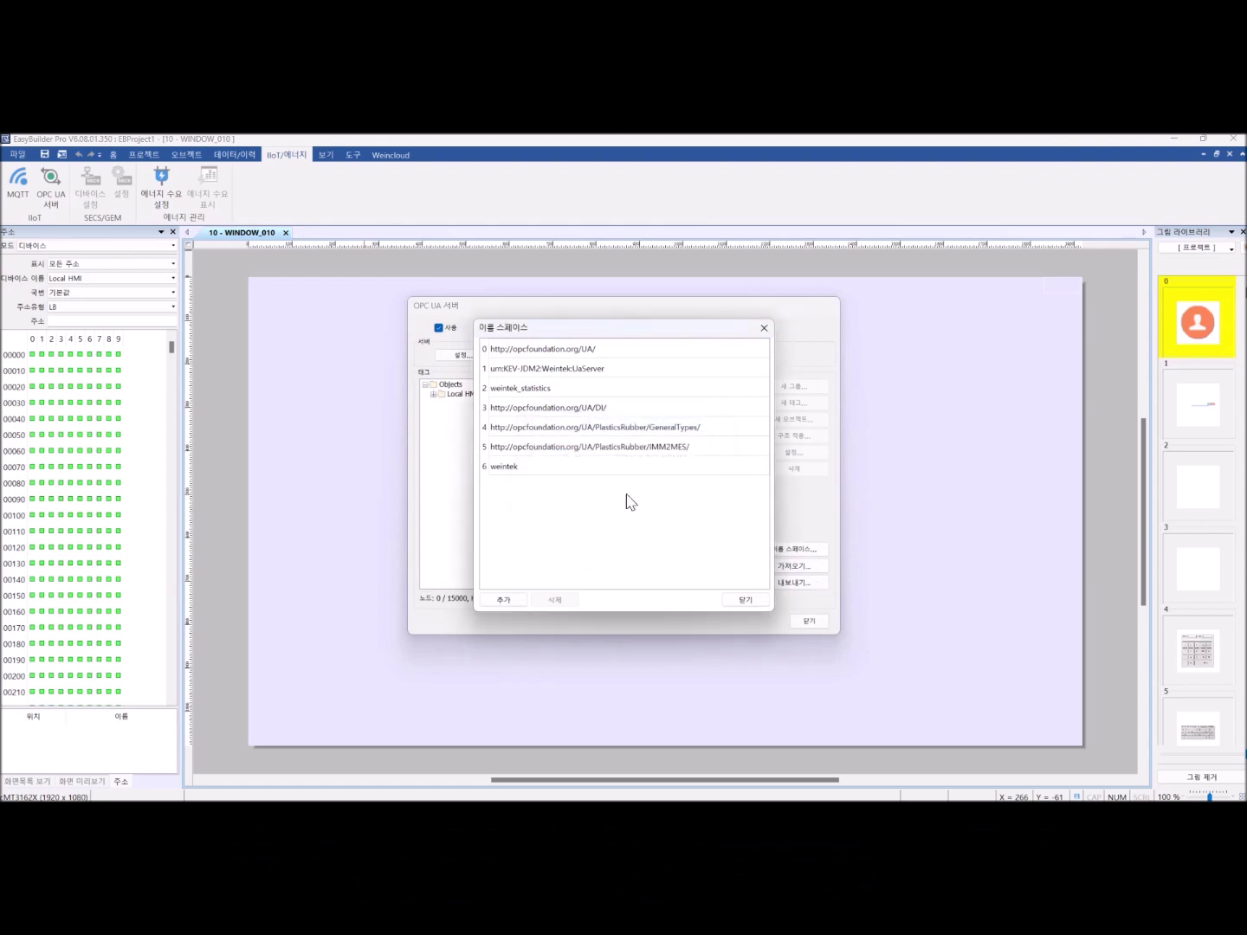
pyautogui.click(742, 604)
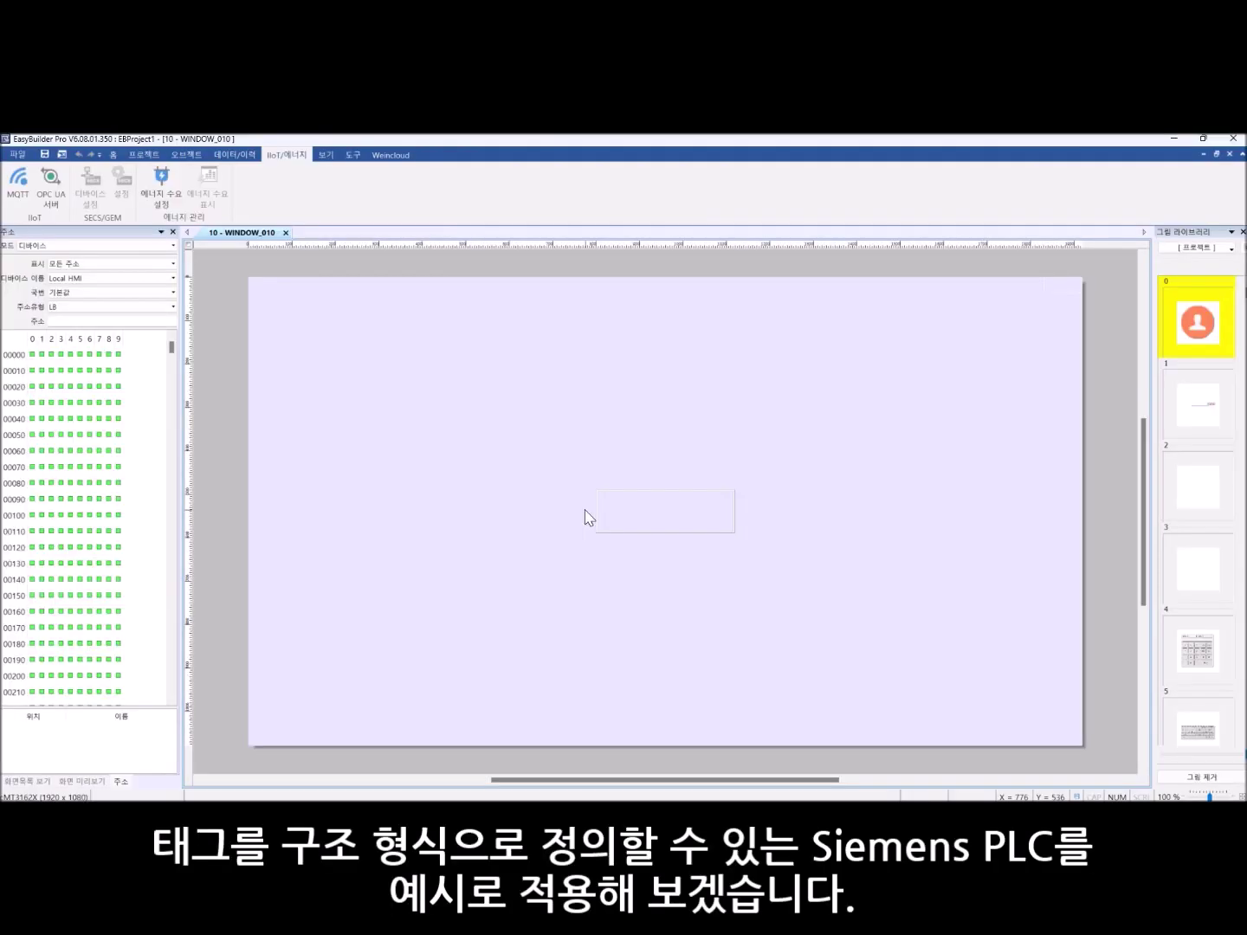
# Step: Add a Siemens S7-1200/S7-1500 (S7CommPlus, Symbolic Addressing) Ethernet device and set the third octet of its IP address to 0
pyautogui.click(114, 154)
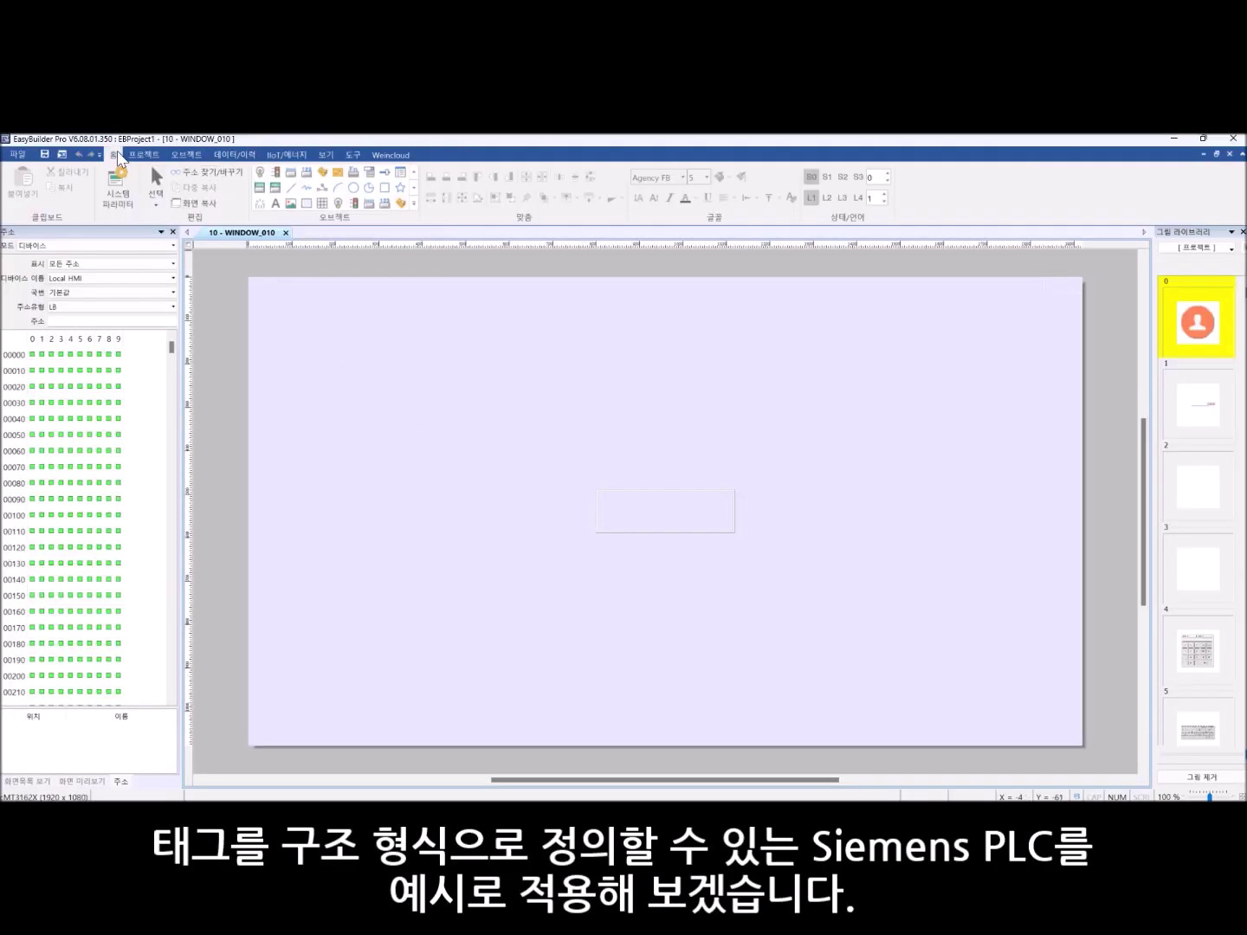
pyautogui.click(120, 182)
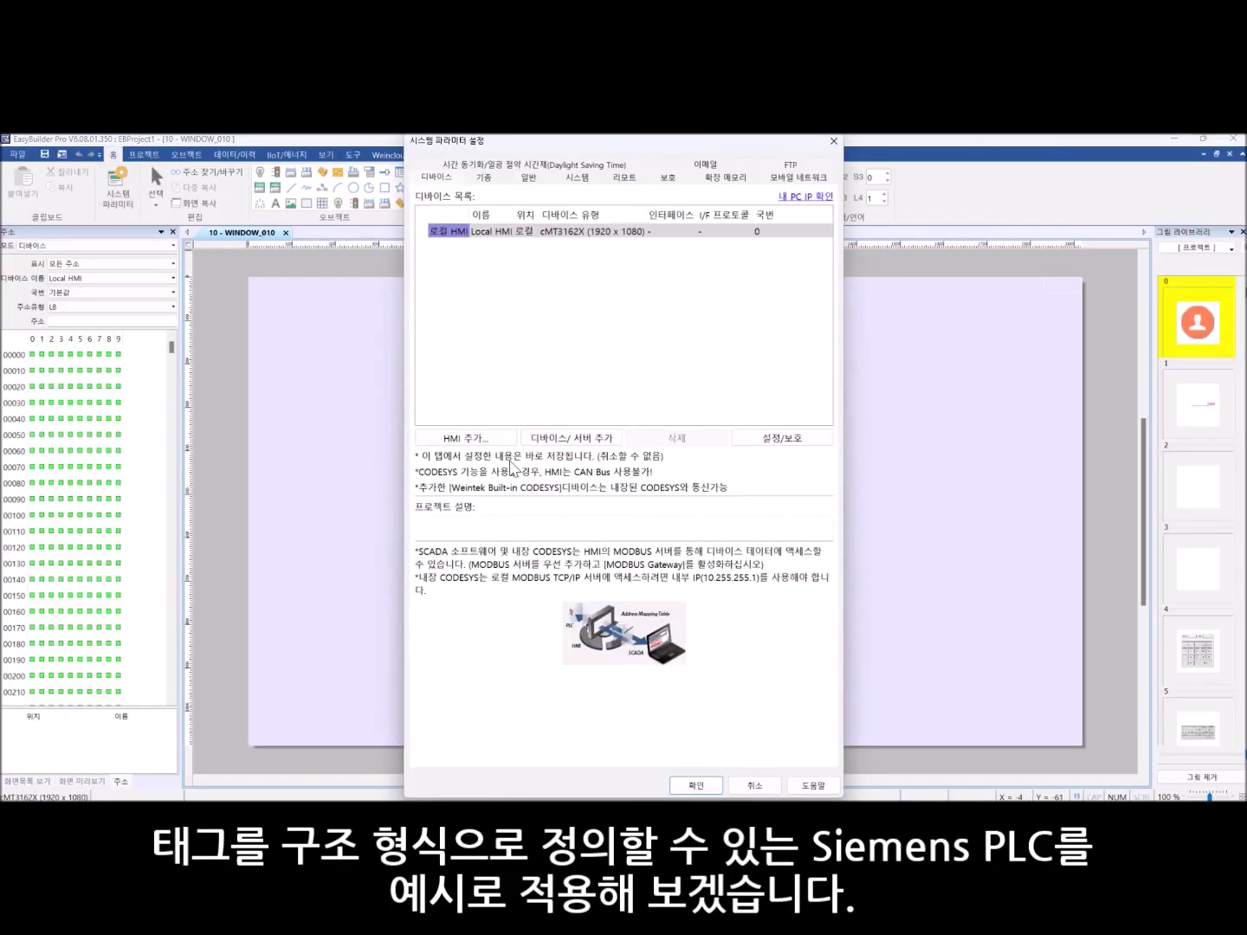
pyautogui.click(568, 439)
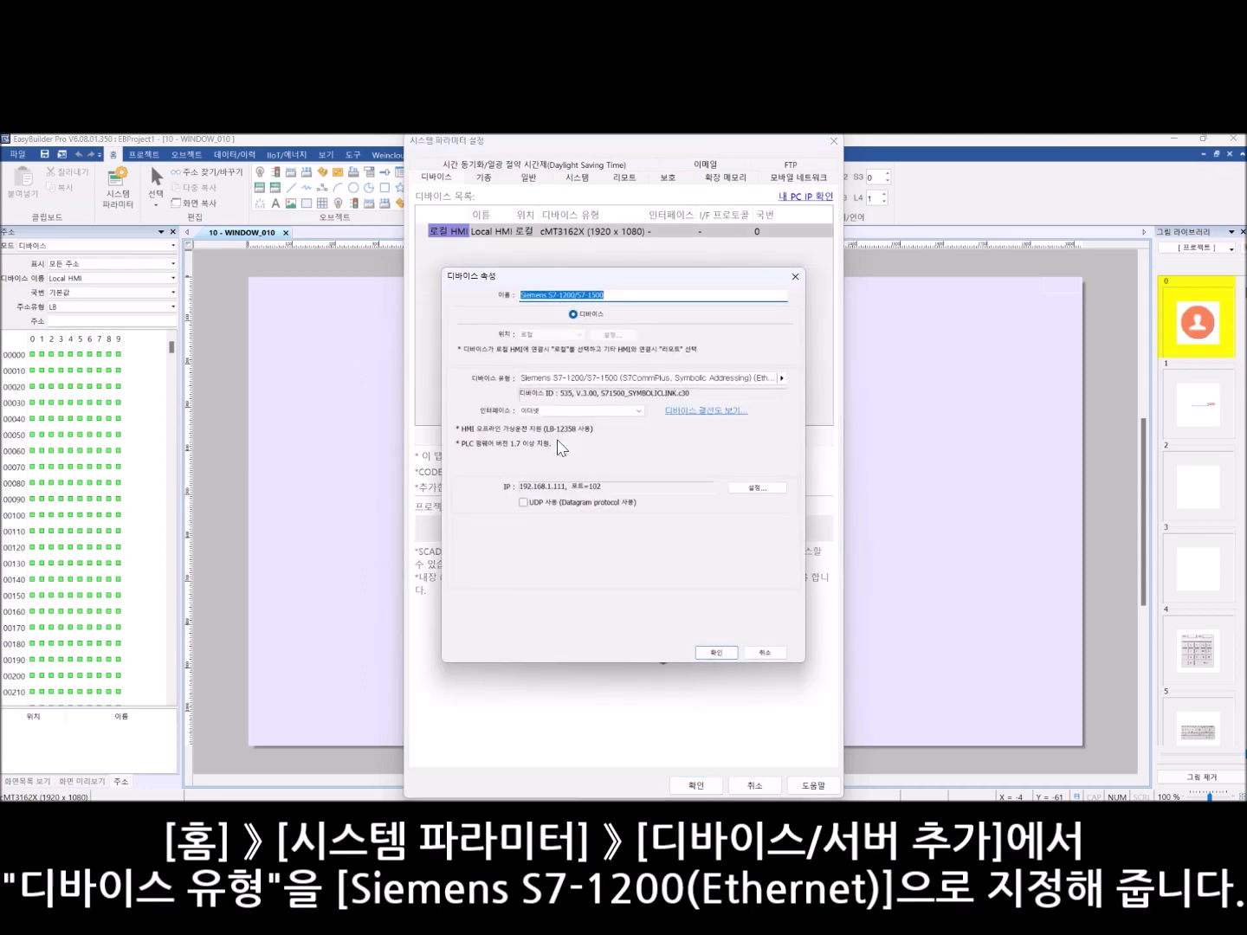
pyautogui.click(730, 378)
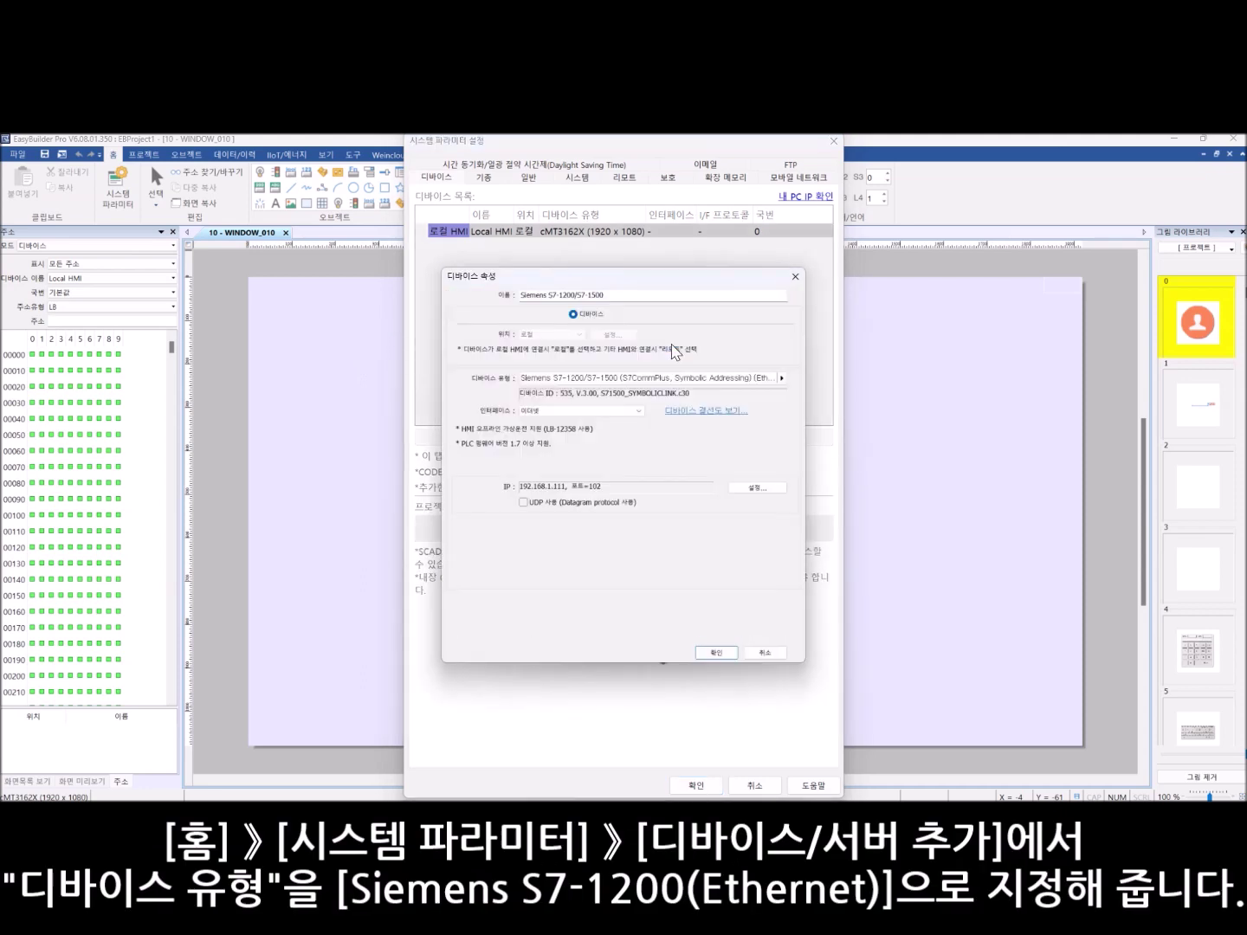
pyautogui.click(774, 489)
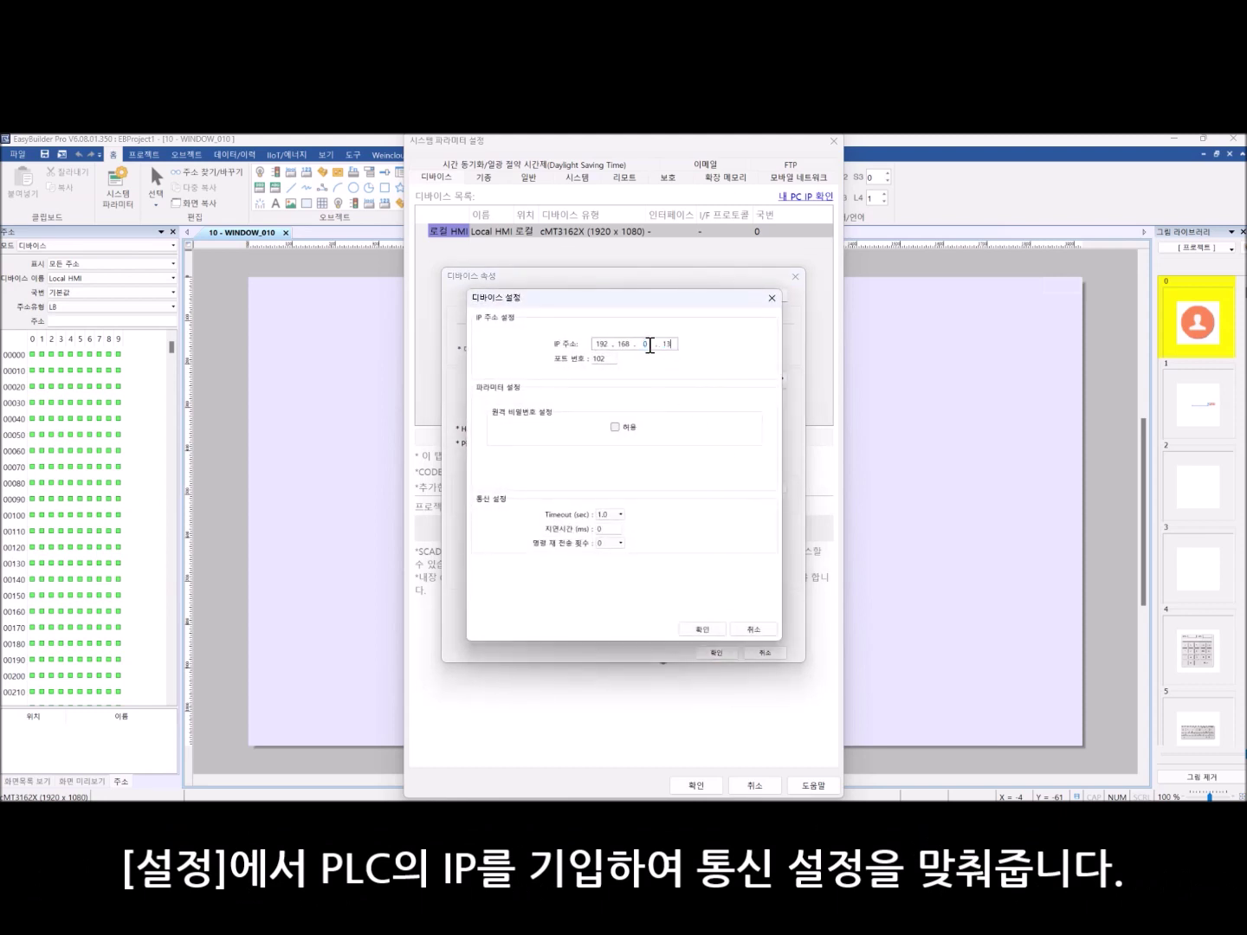
pyautogui.click(718, 633)
pyautogui.click(717, 655)
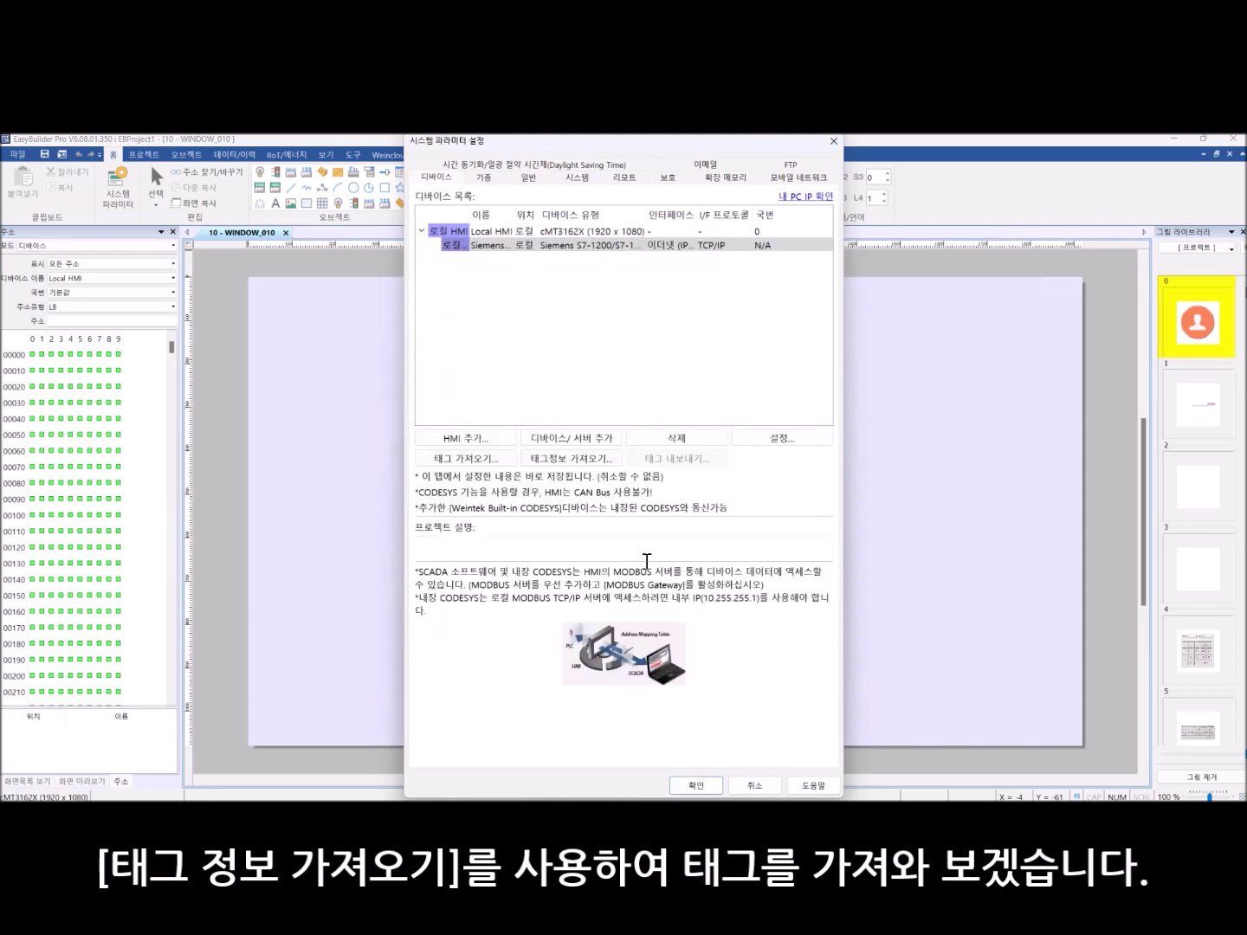
# Step: Get the Siemens PLC's tag information with strings at one word per character, and import the unit_type structure from Data_block_1
pyautogui.click(566, 459)
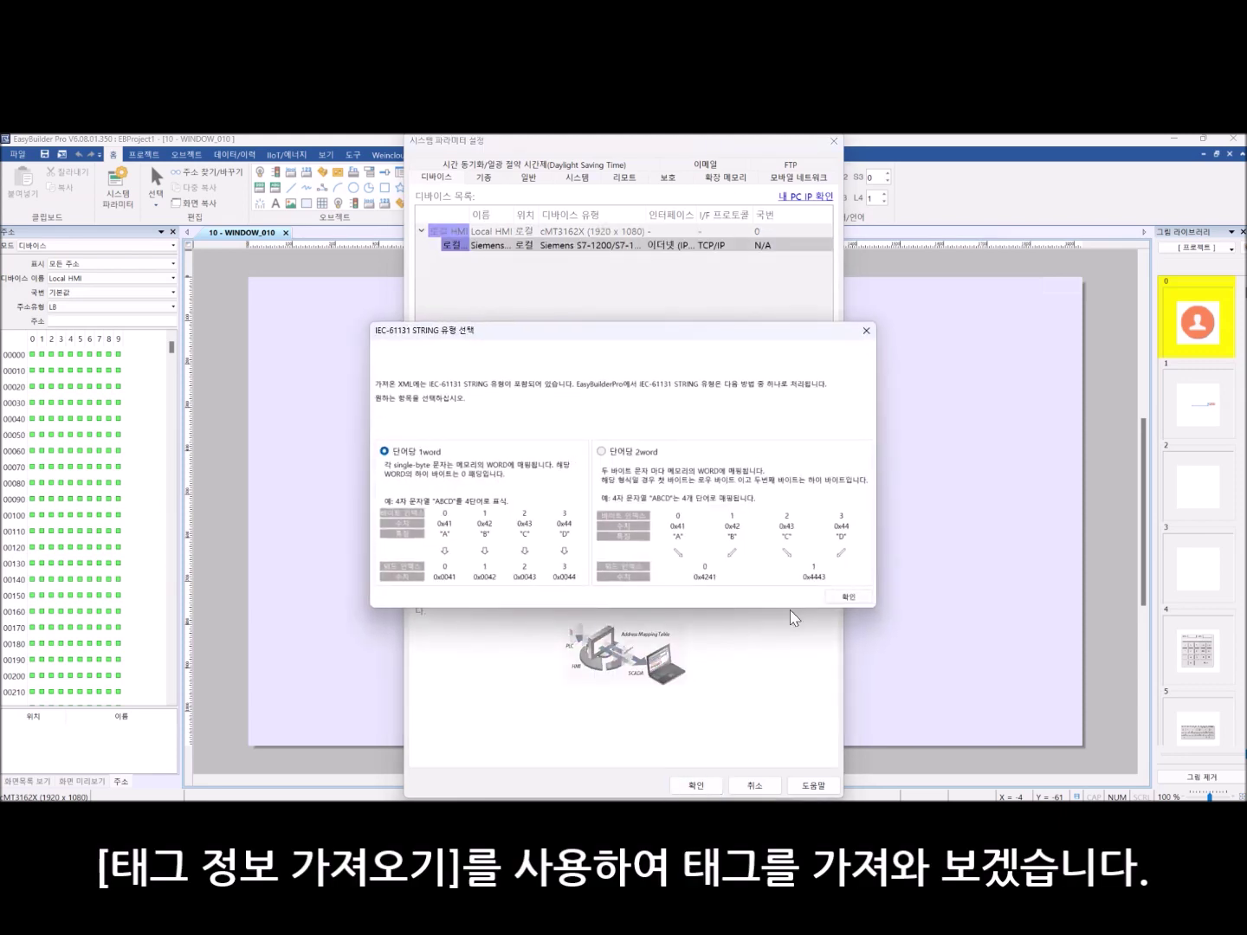
pyautogui.click(835, 599)
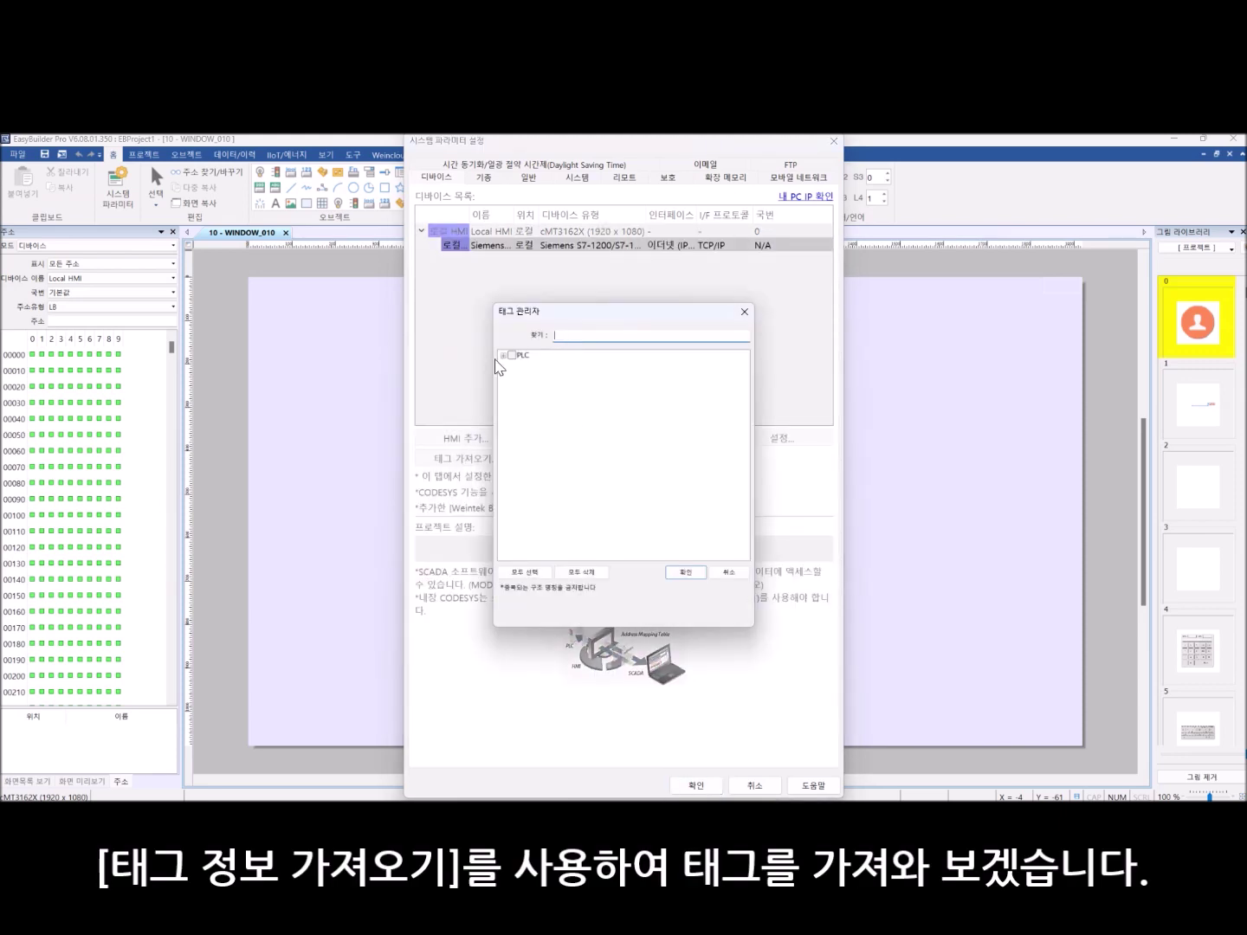
pyautogui.click(502, 354)
pyautogui.click(512, 365)
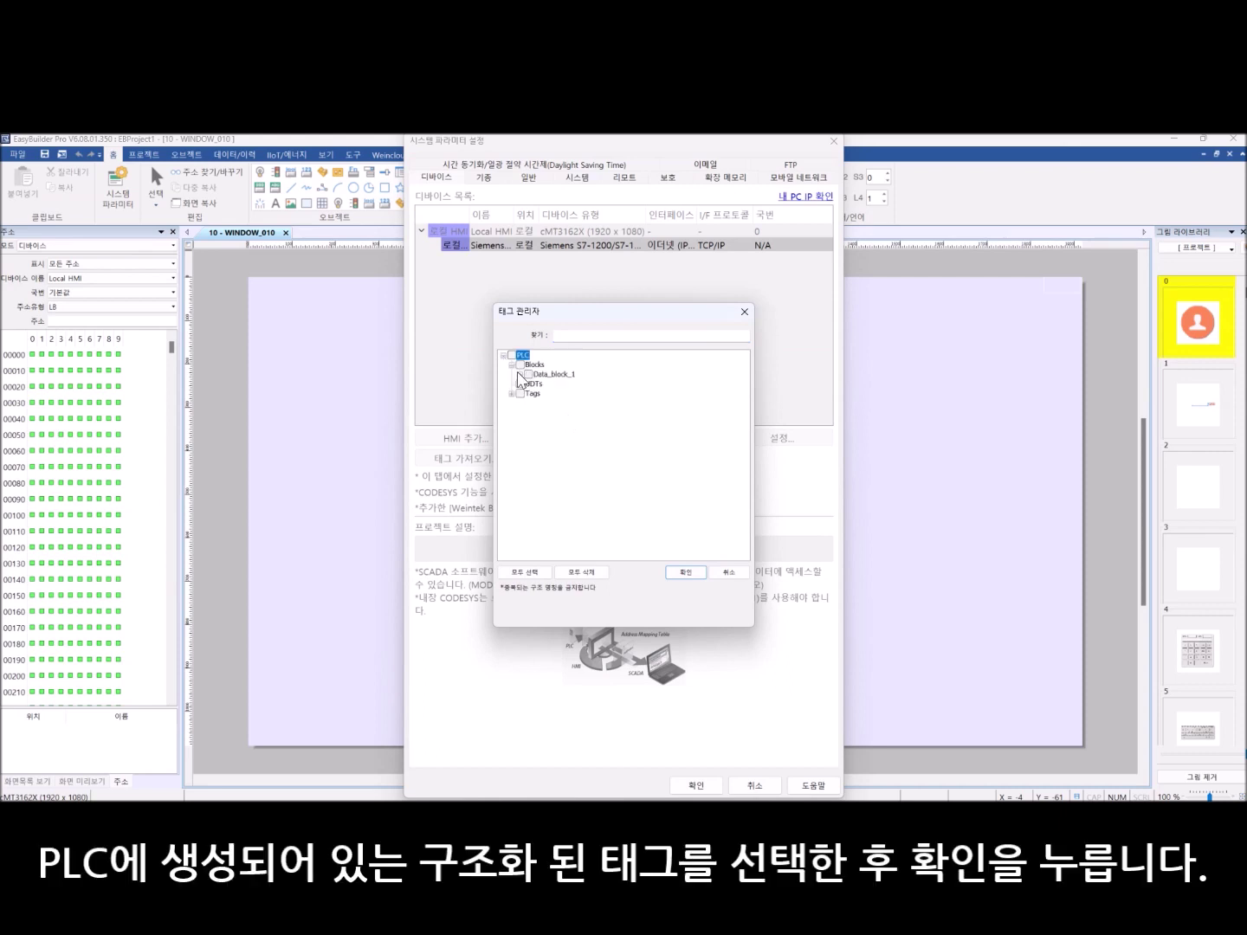
pyautogui.click(518, 374)
pyautogui.click(527, 423)
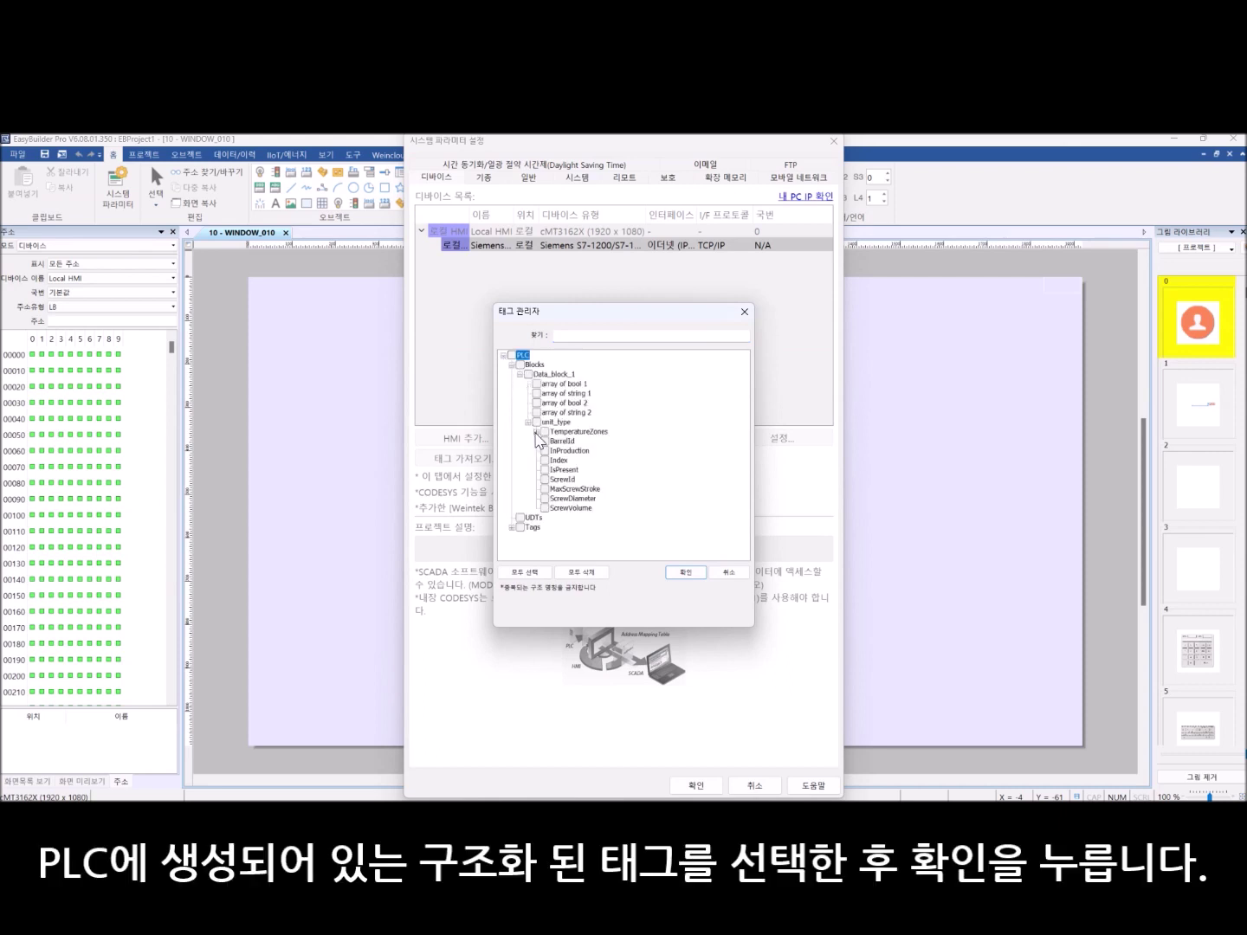
pyautogui.click(536, 432)
pyautogui.click(536, 423)
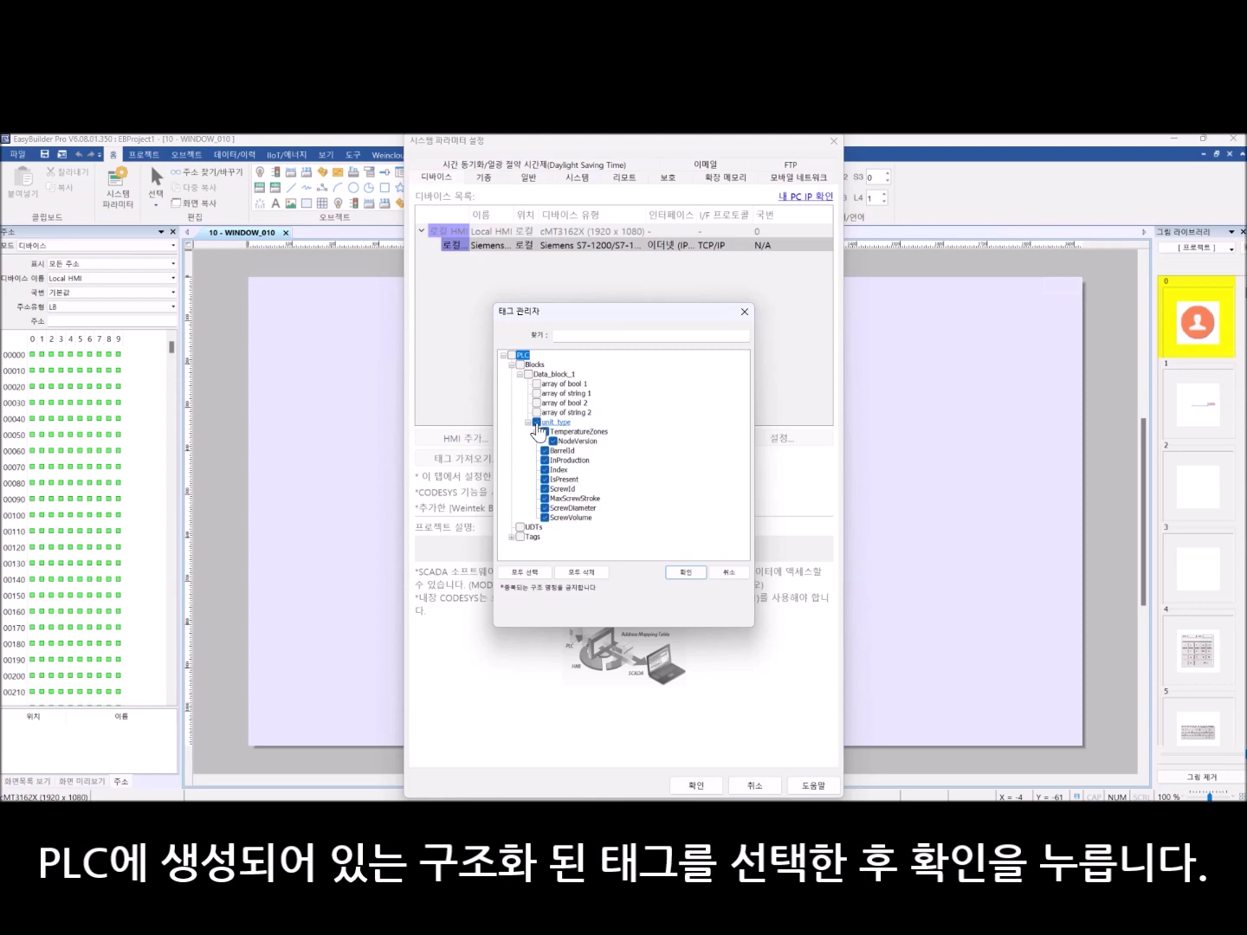
pyautogui.click(683, 572)
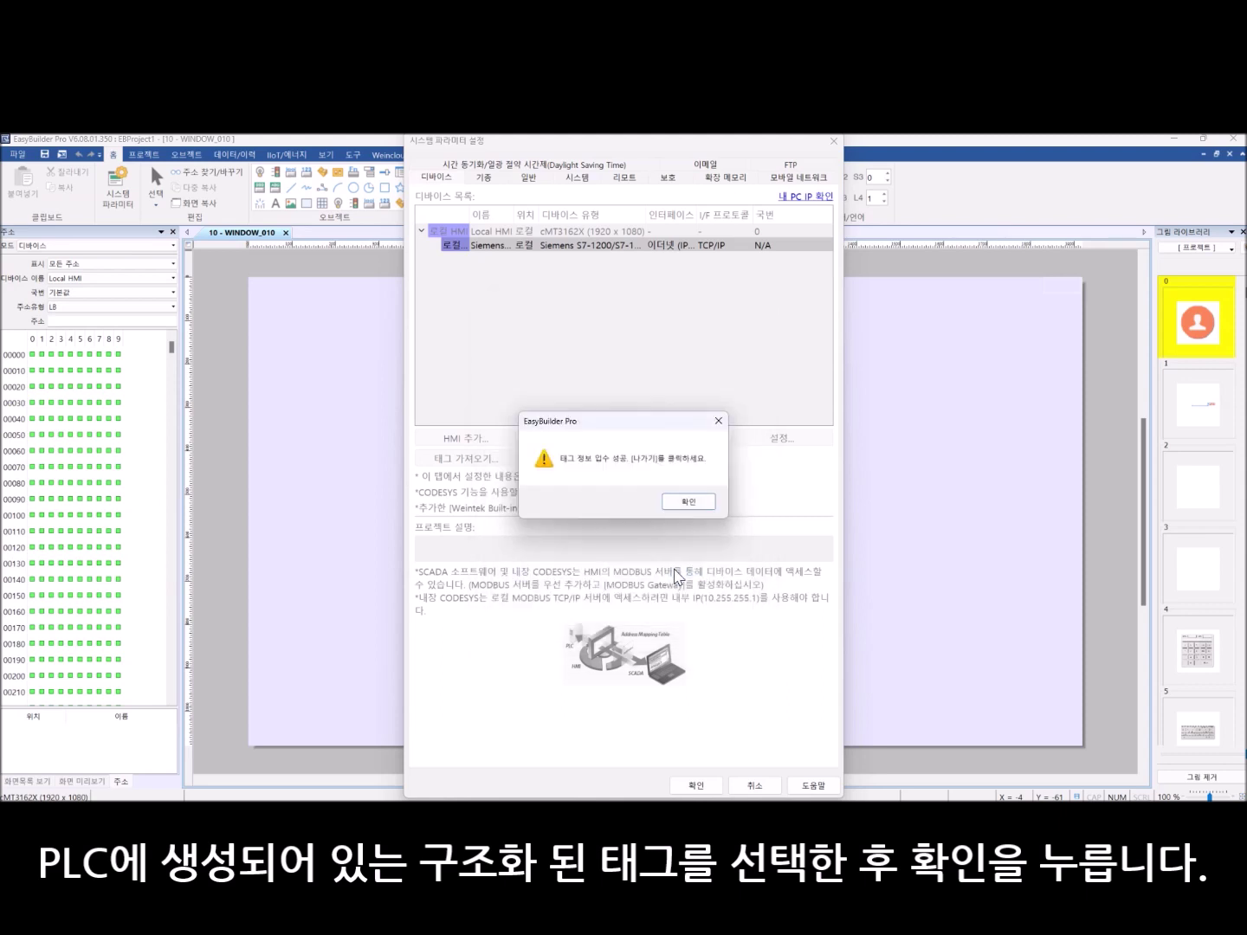
pyautogui.click(693, 510)
pyautogui.click(686, 785)
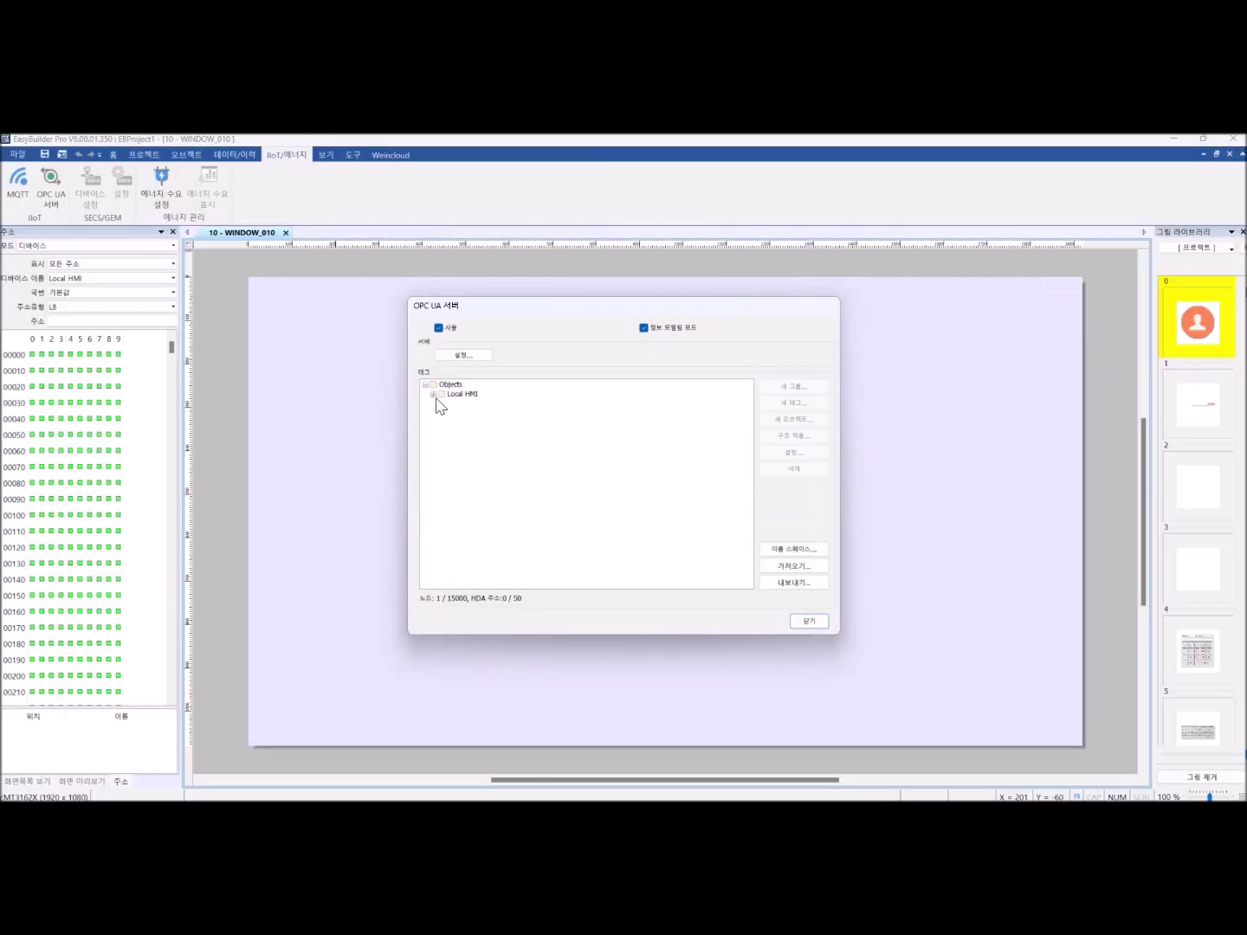
# Step: Add an object named unitType under Local HMI's Tags, using InjectionUnitType from the PlasticsRubber/IMM2MES namespace
pyautogui.click(433, 393)
pyautogui.click(463, 403)
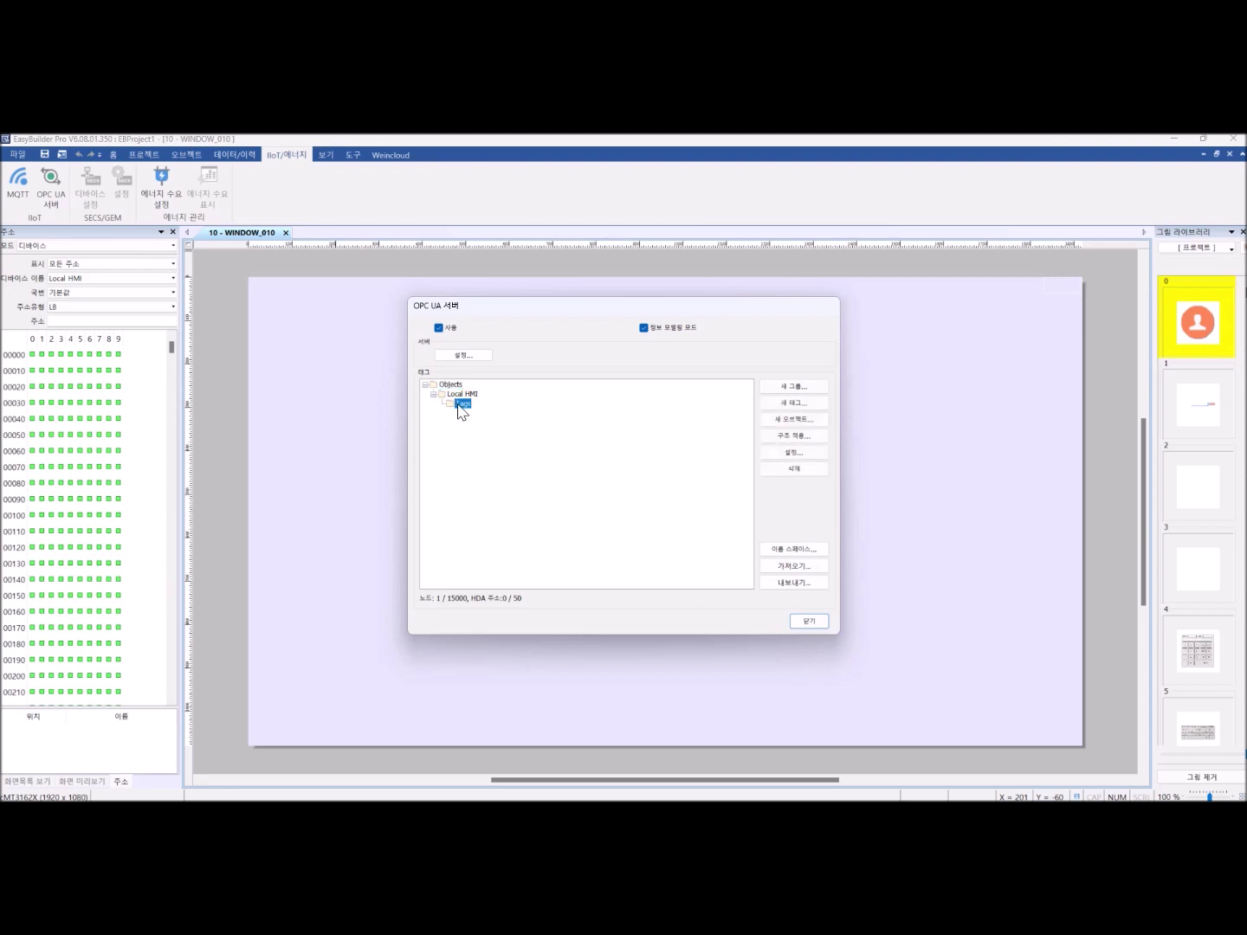
pyautogui.click(772, 421)
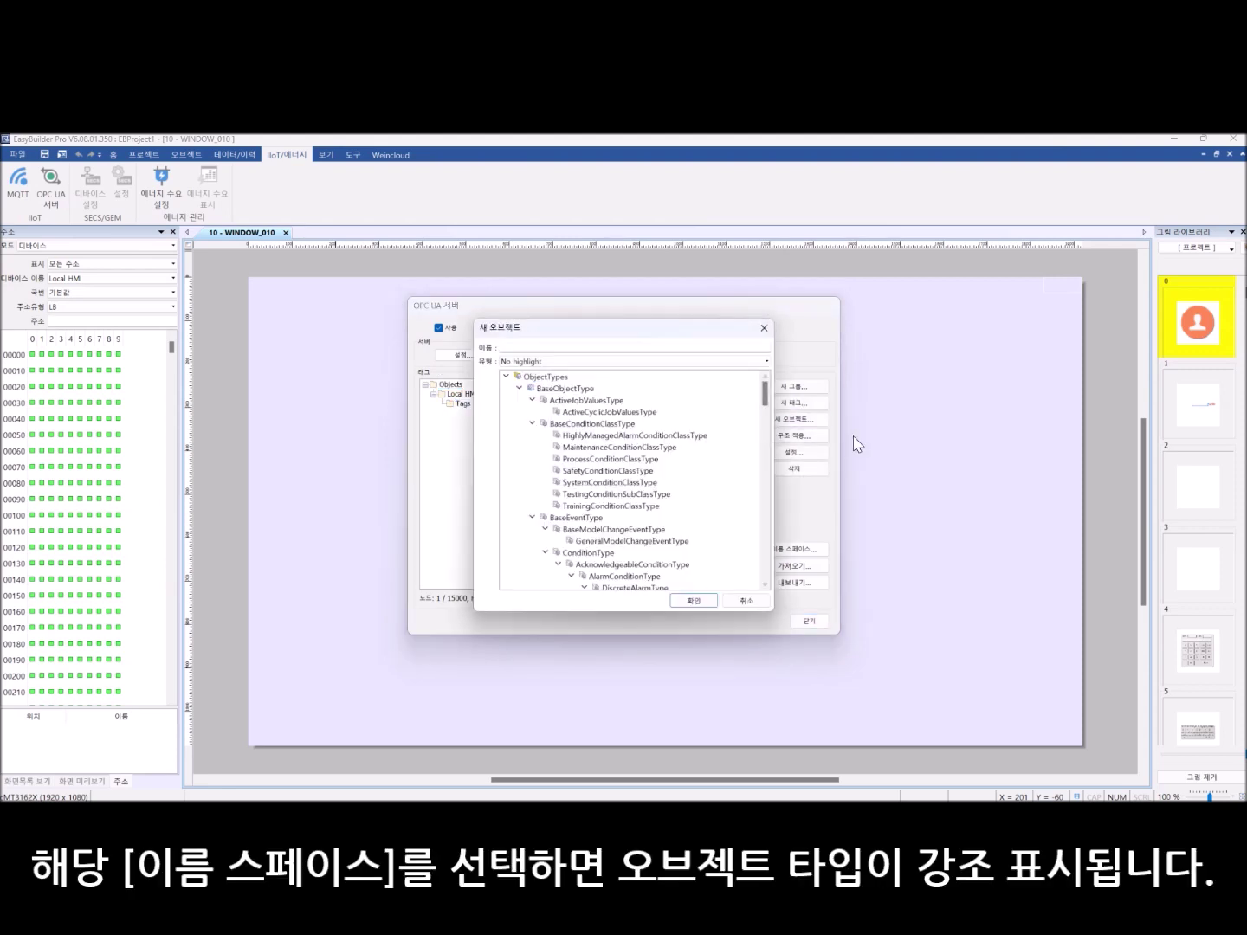
pyautogui.click(644, 363)
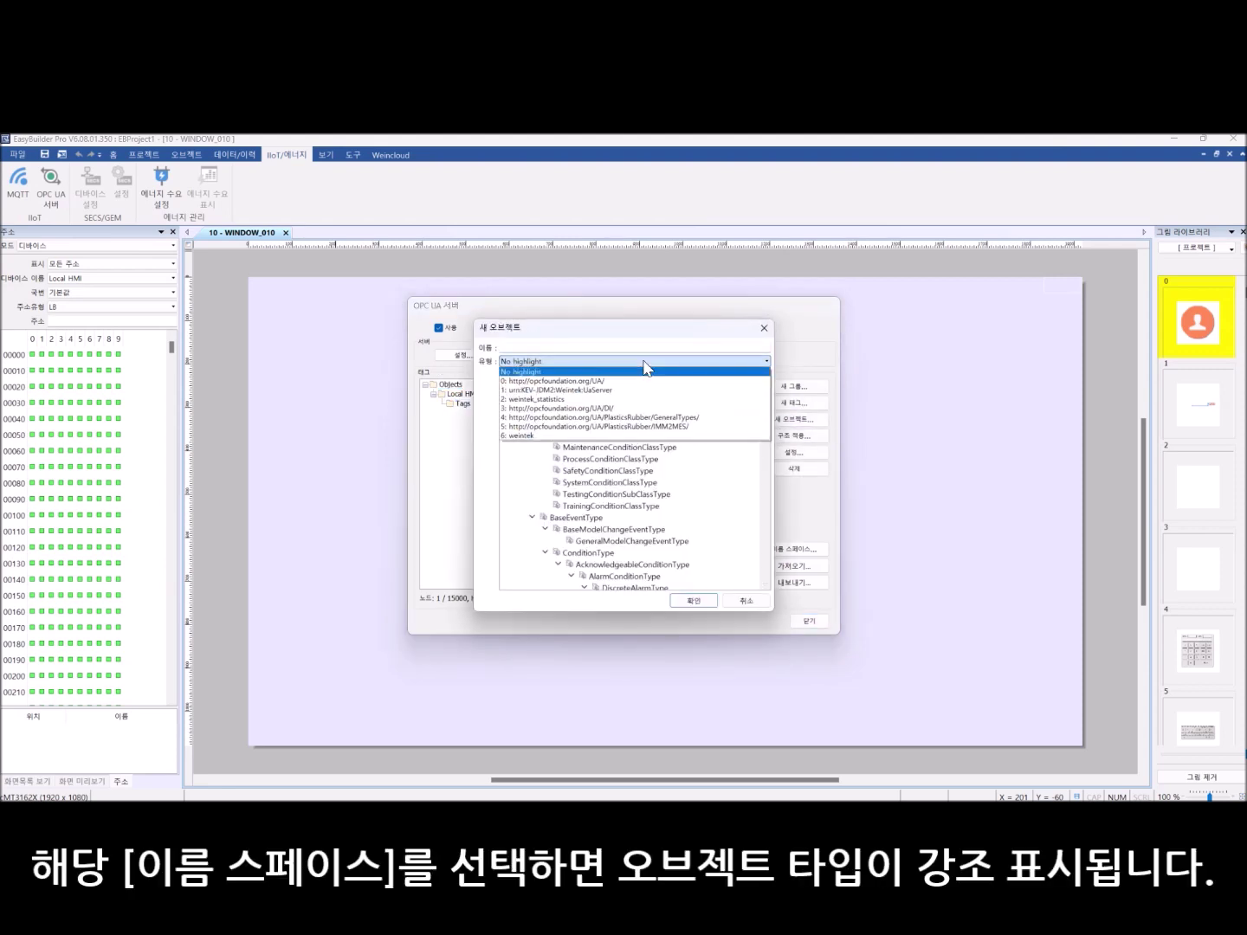
pyautogui.click(651, 427)
pyautogui.scroll(-10, 651, 431)
pyautogui.scroll(-2, 654, 432)
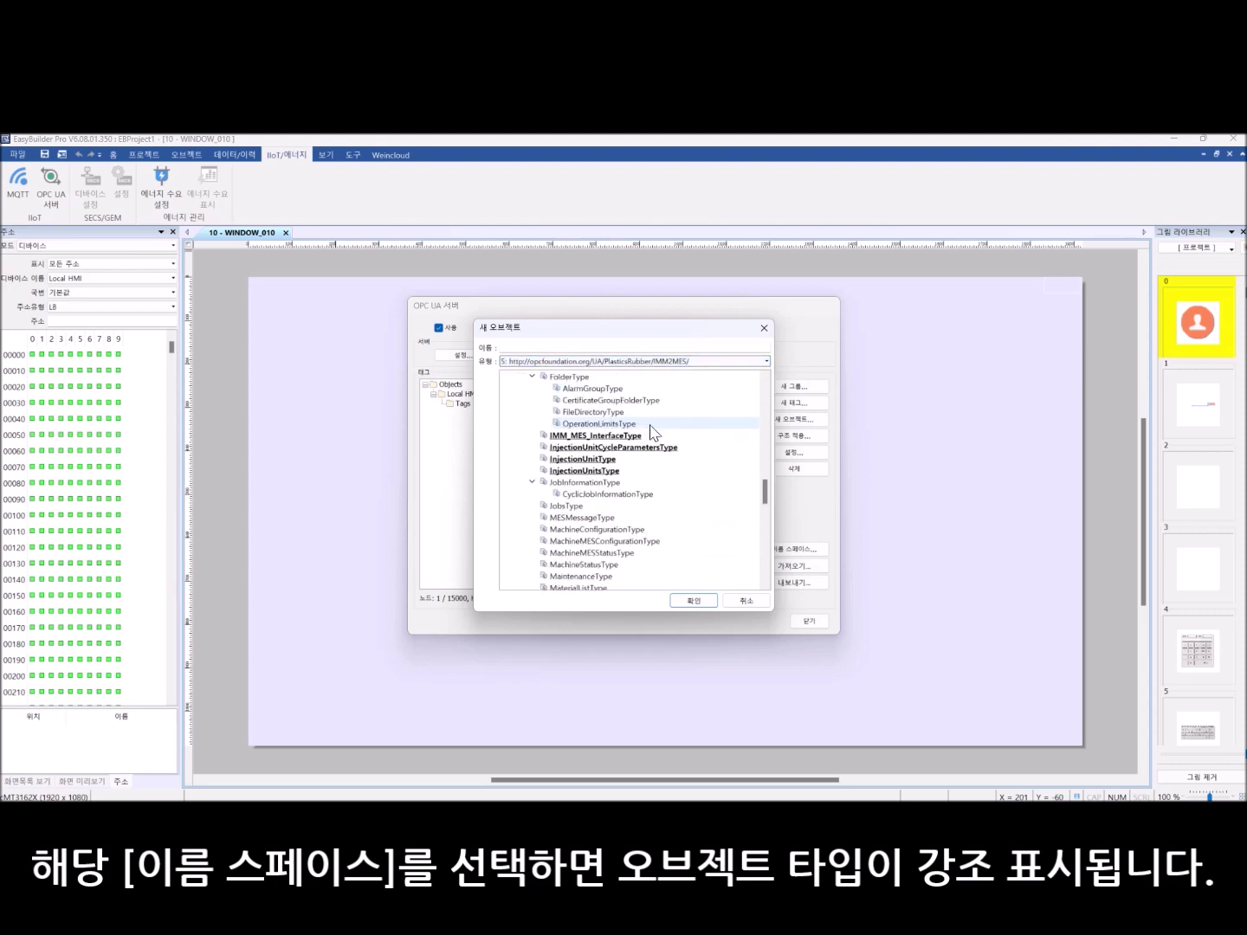
pyautogui.click(593, 459)
pyautogui.click(533, 347)
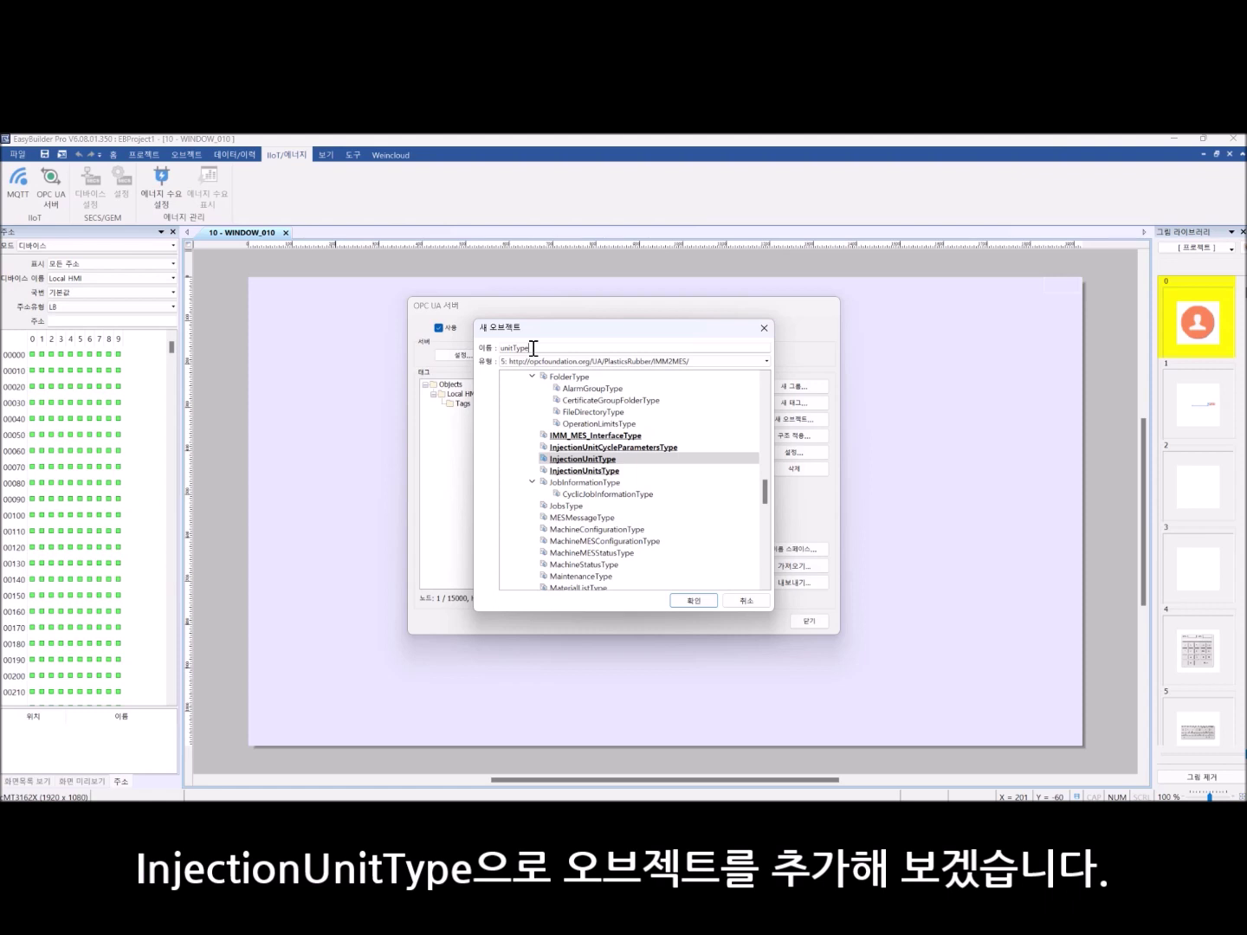
pyautogui.click(701, 602)
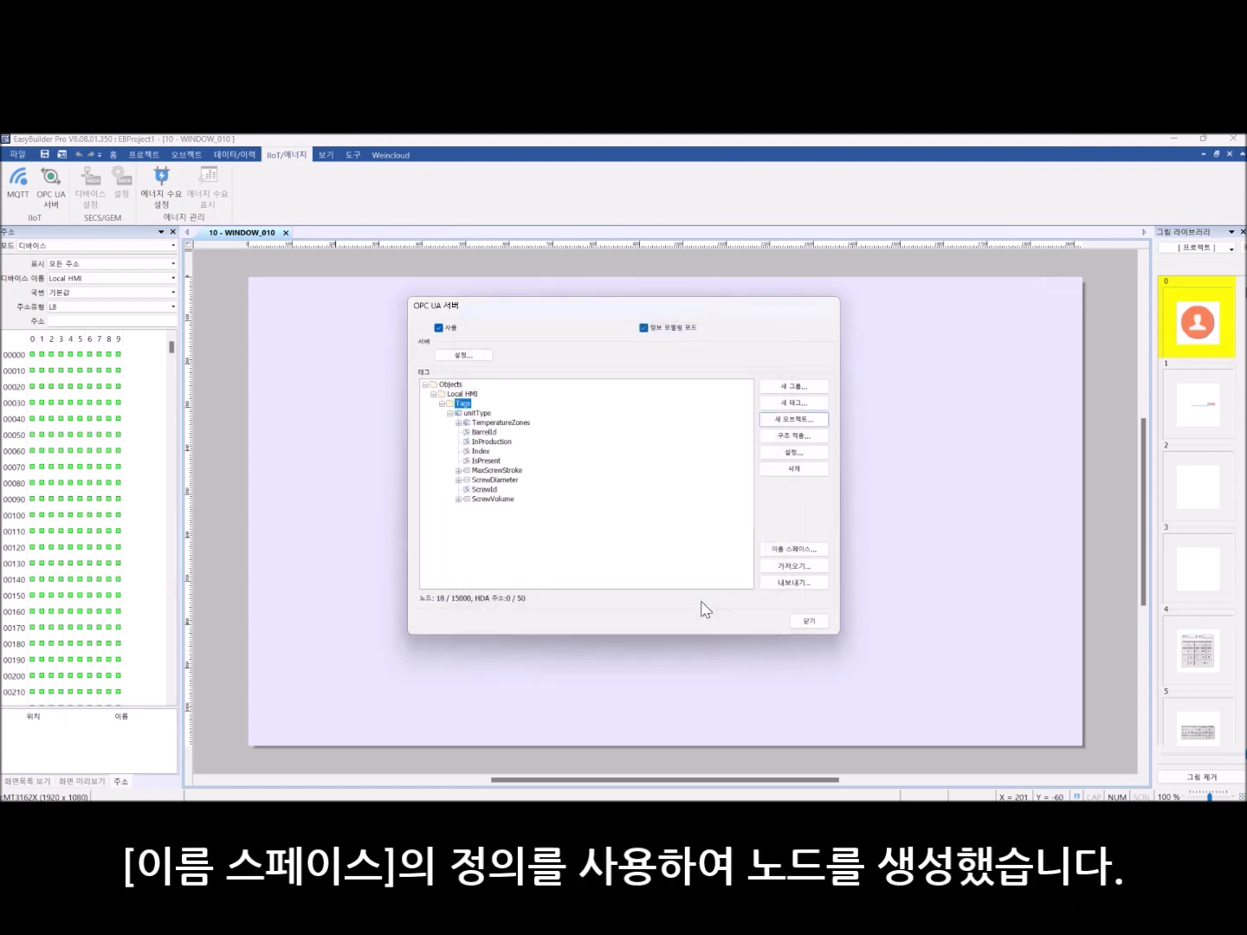
# Step: Inspect the data type and address settings of the NodeVersion node under TemperatureZones
pyautogui.click(469, 424)
pyautogui.click(458, 422)
pyautogui.doubleClick(501, 433)
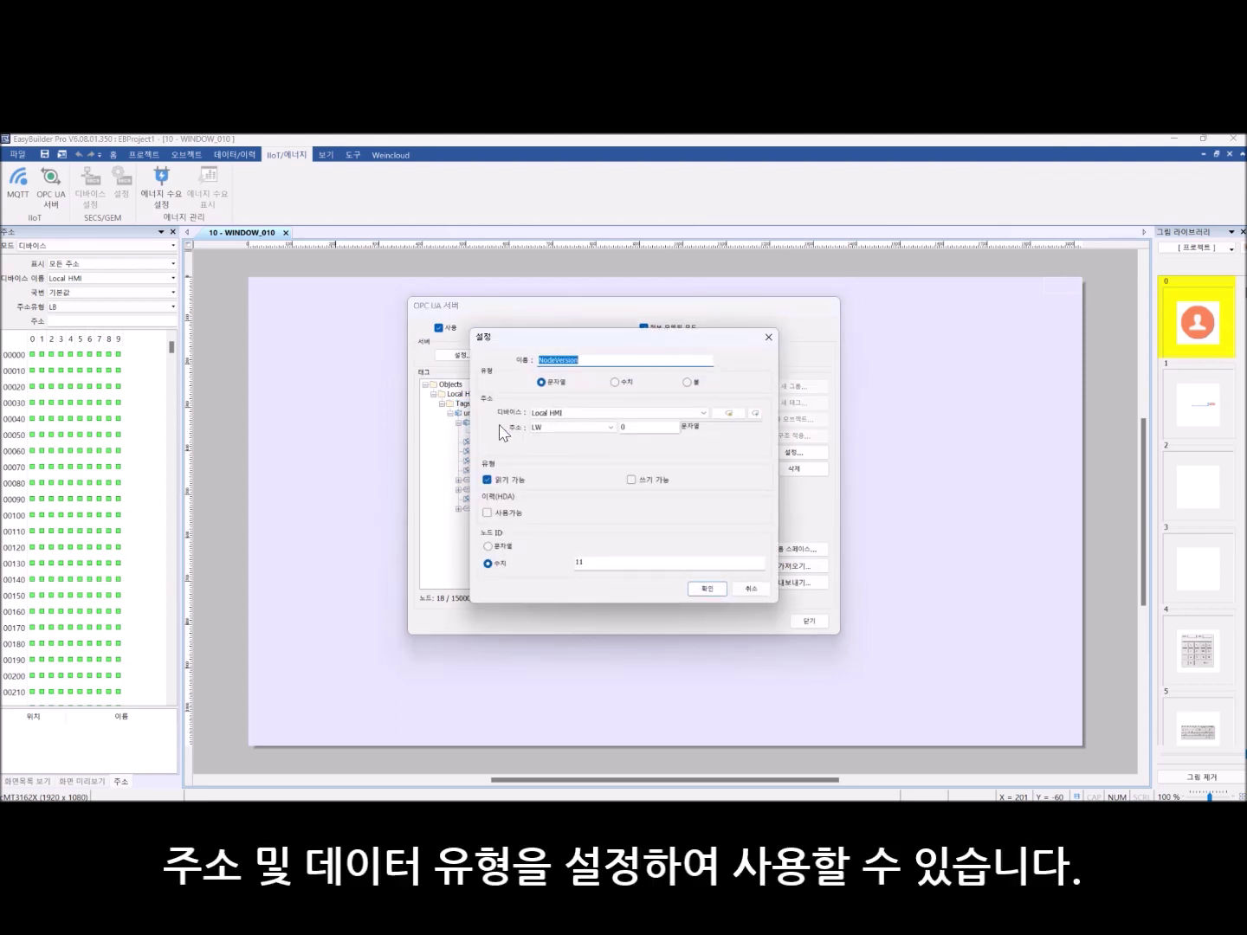
pyautogui.click(717, 591)
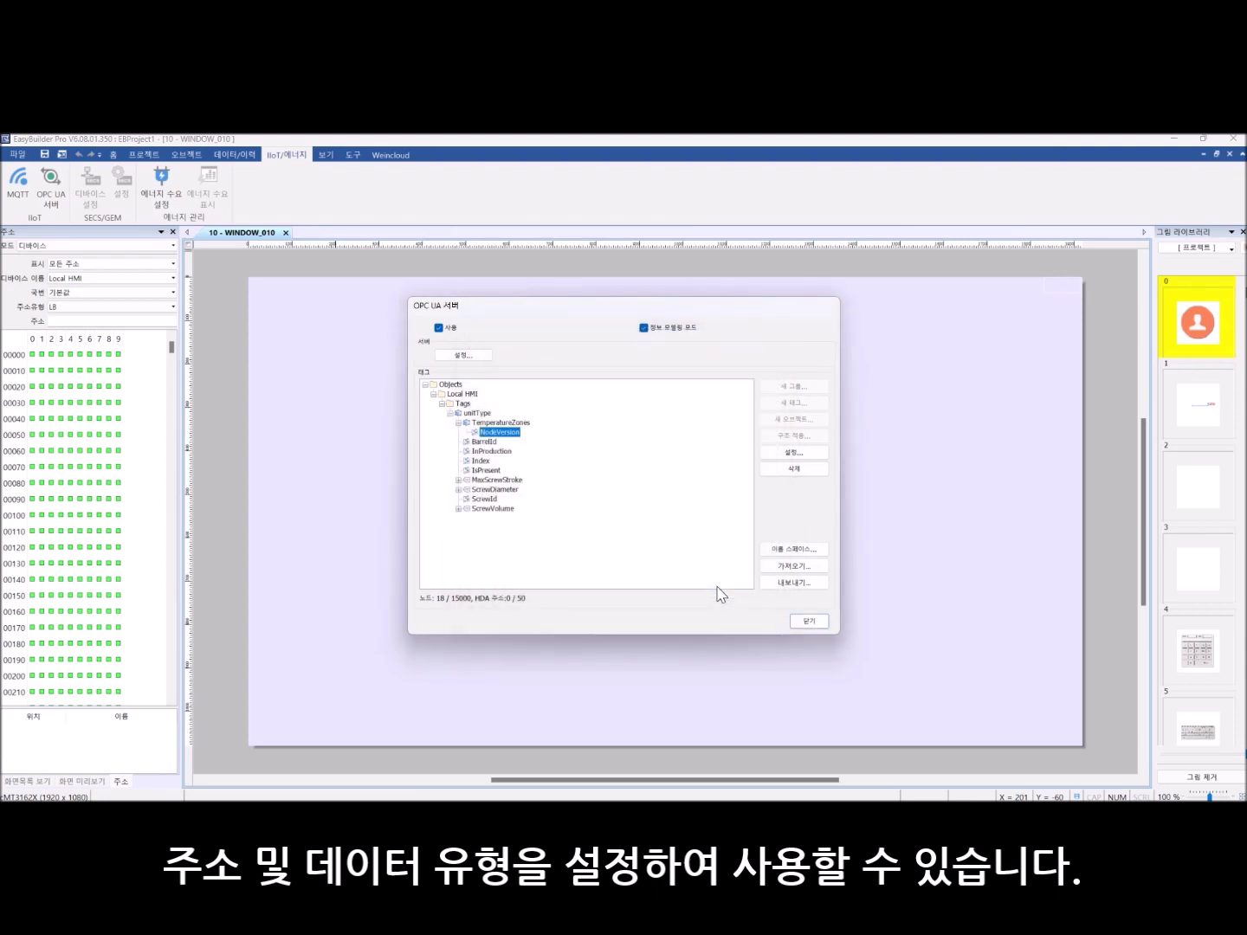
# Step: Apply the PLC.Blocks.Data_block_1.unit_type structure from the Siemens S7-1200/S7-1500 device to the unitType object
pyautogui.click(479, 414)
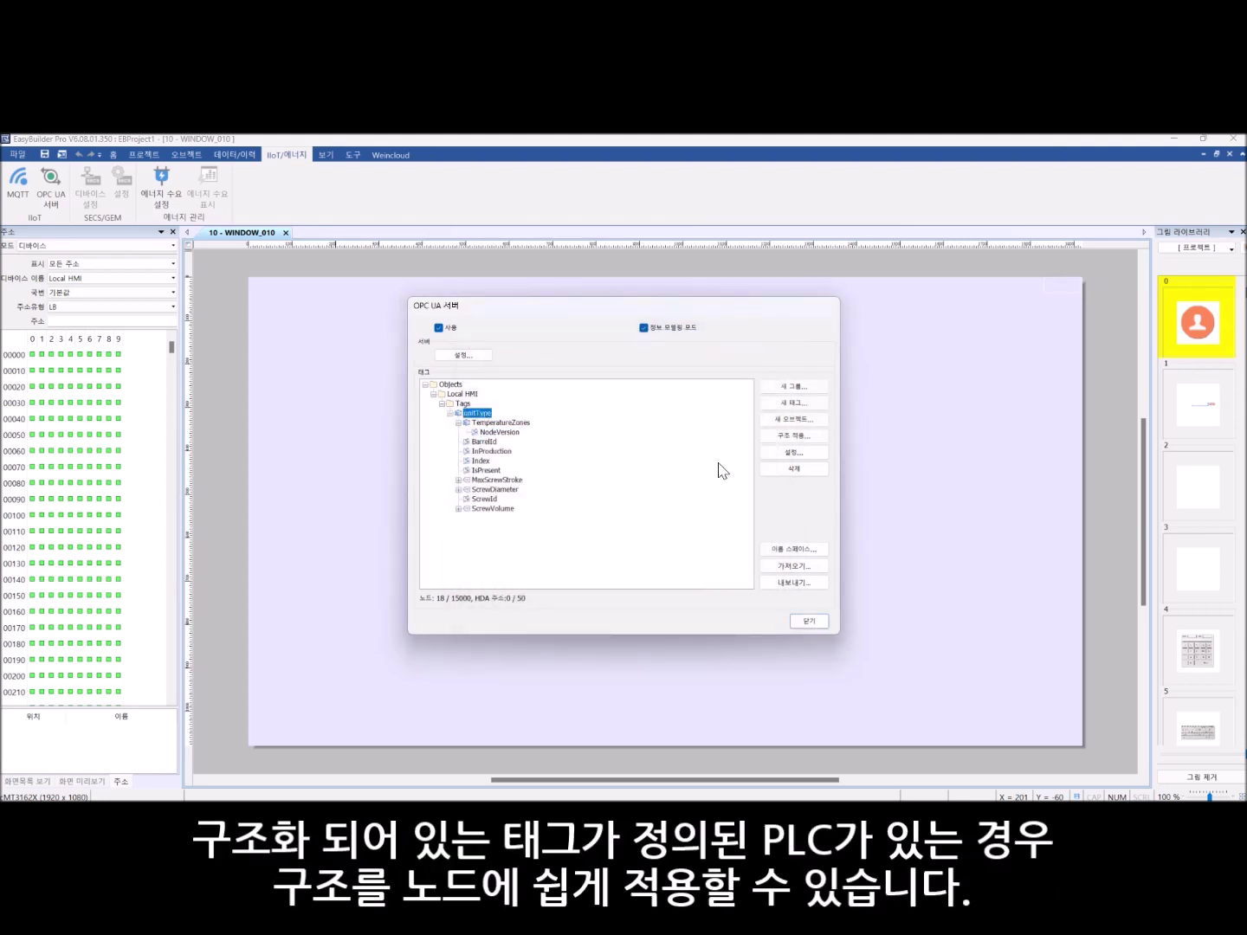
pyautogui.click(795, 435)
pyautogui.click(645, 467)
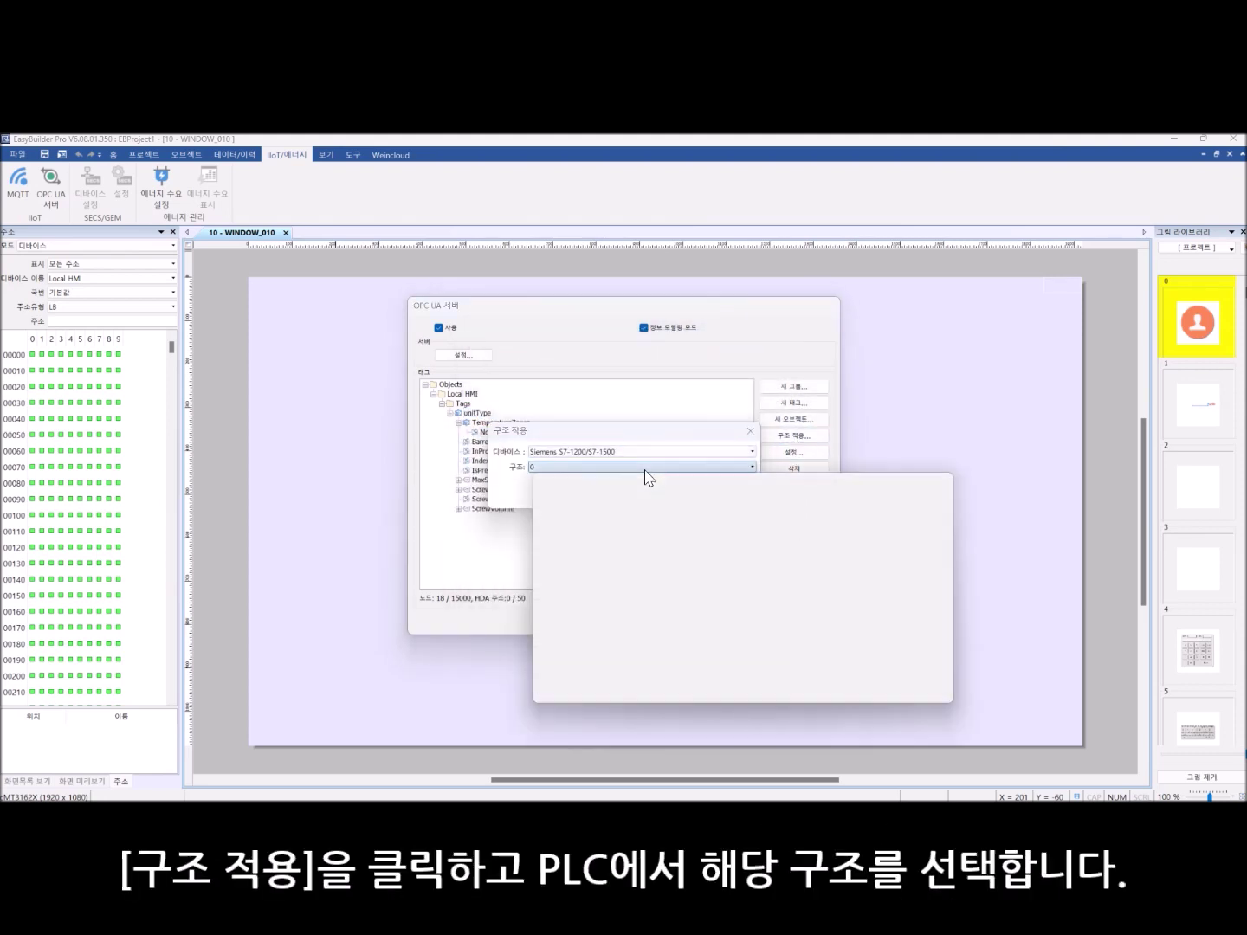
pyautogui.click(559, 516)
pyautogui.click(572, 527)
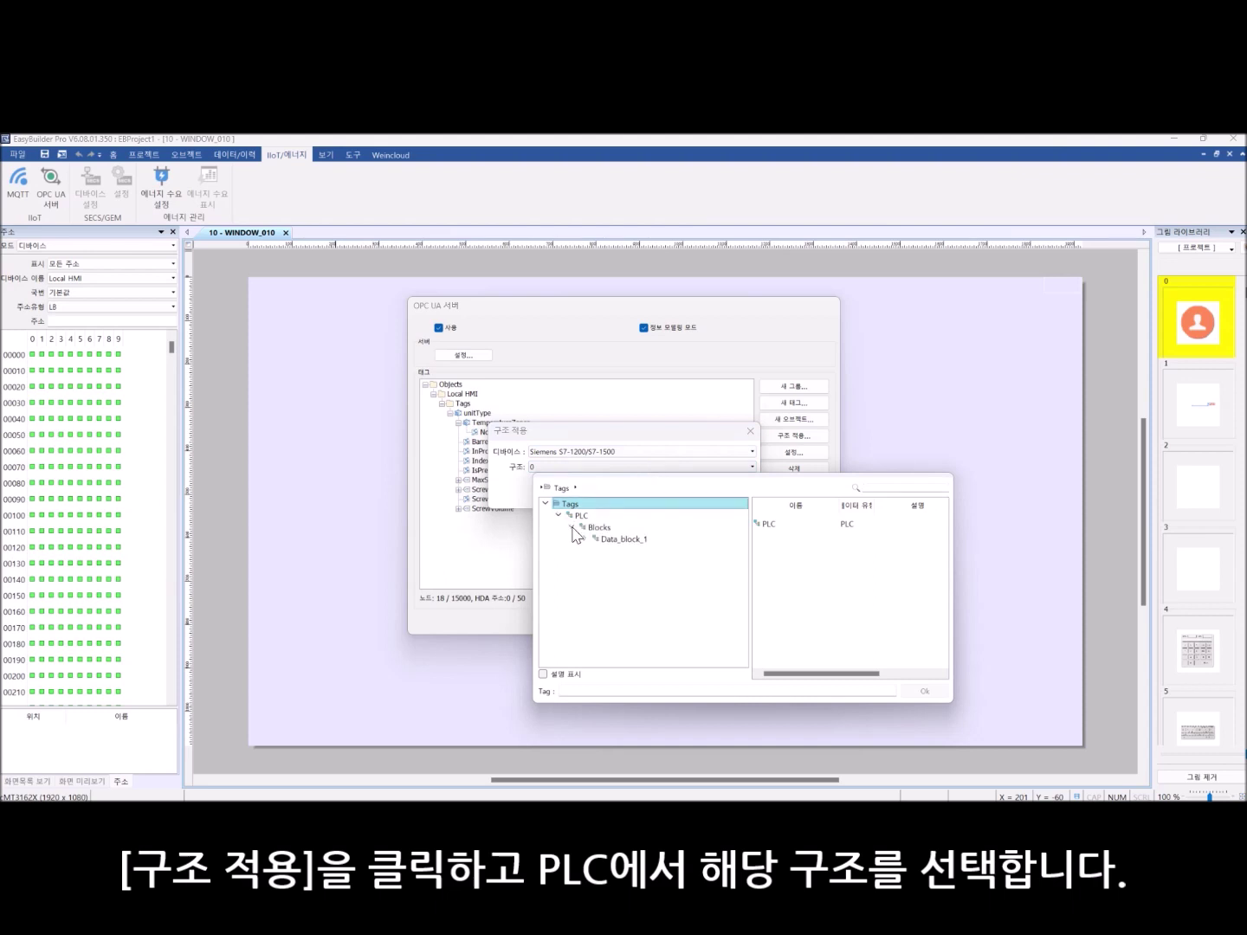
pyautogui.doubleClick(625, 554)
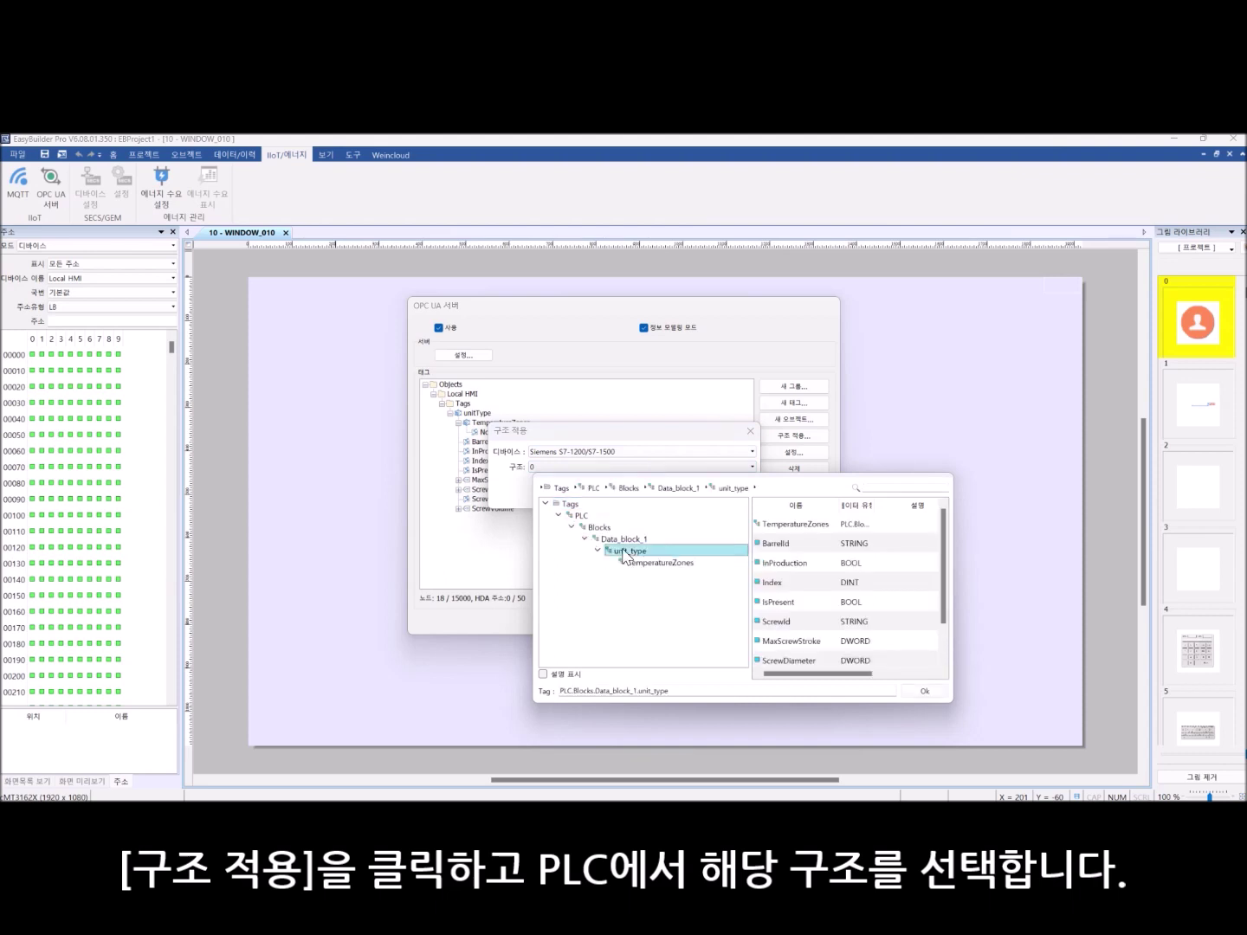
pyautogui.click(938, 694)
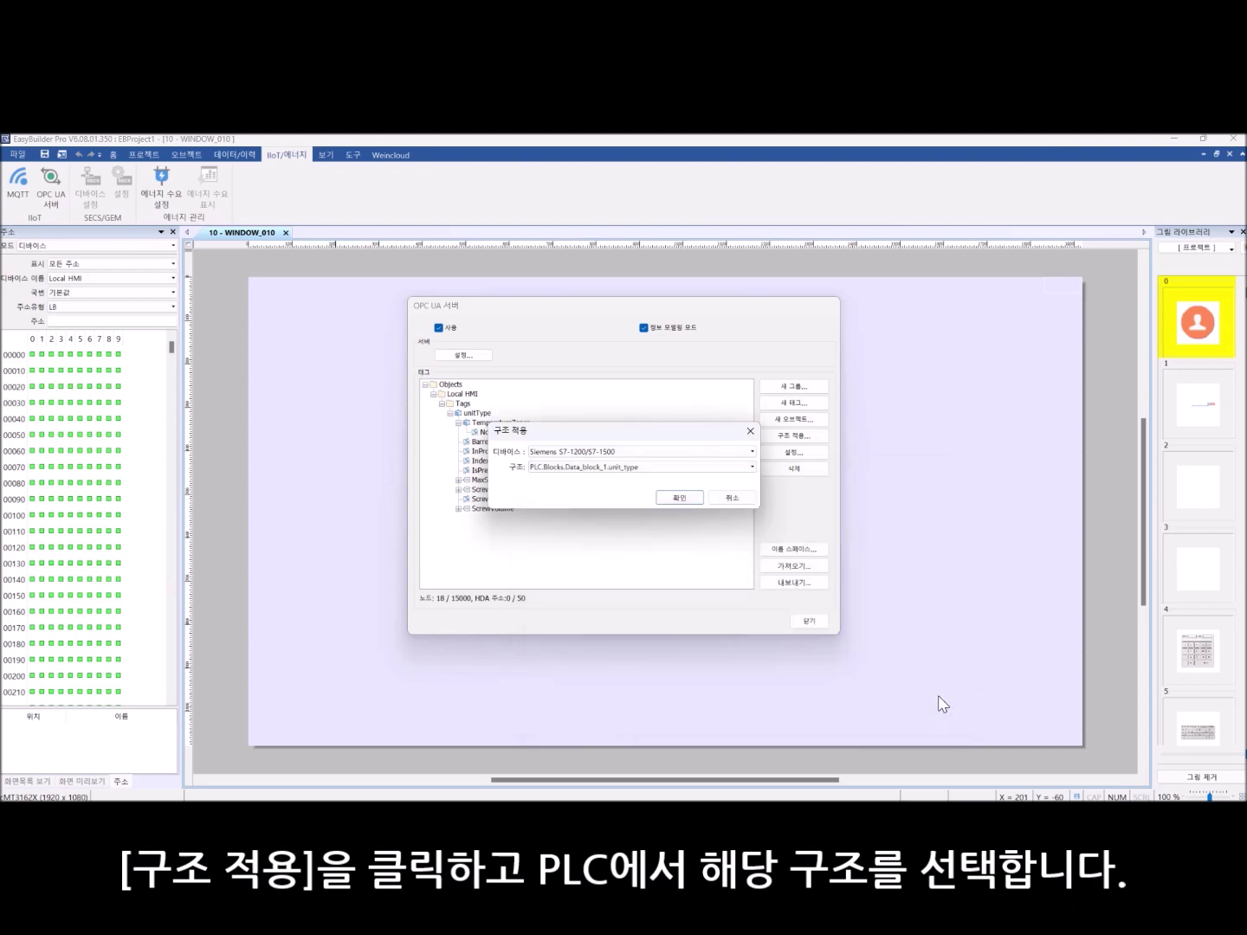
pyautogui.click(681, 503)
pyautogui.click(675, 503)
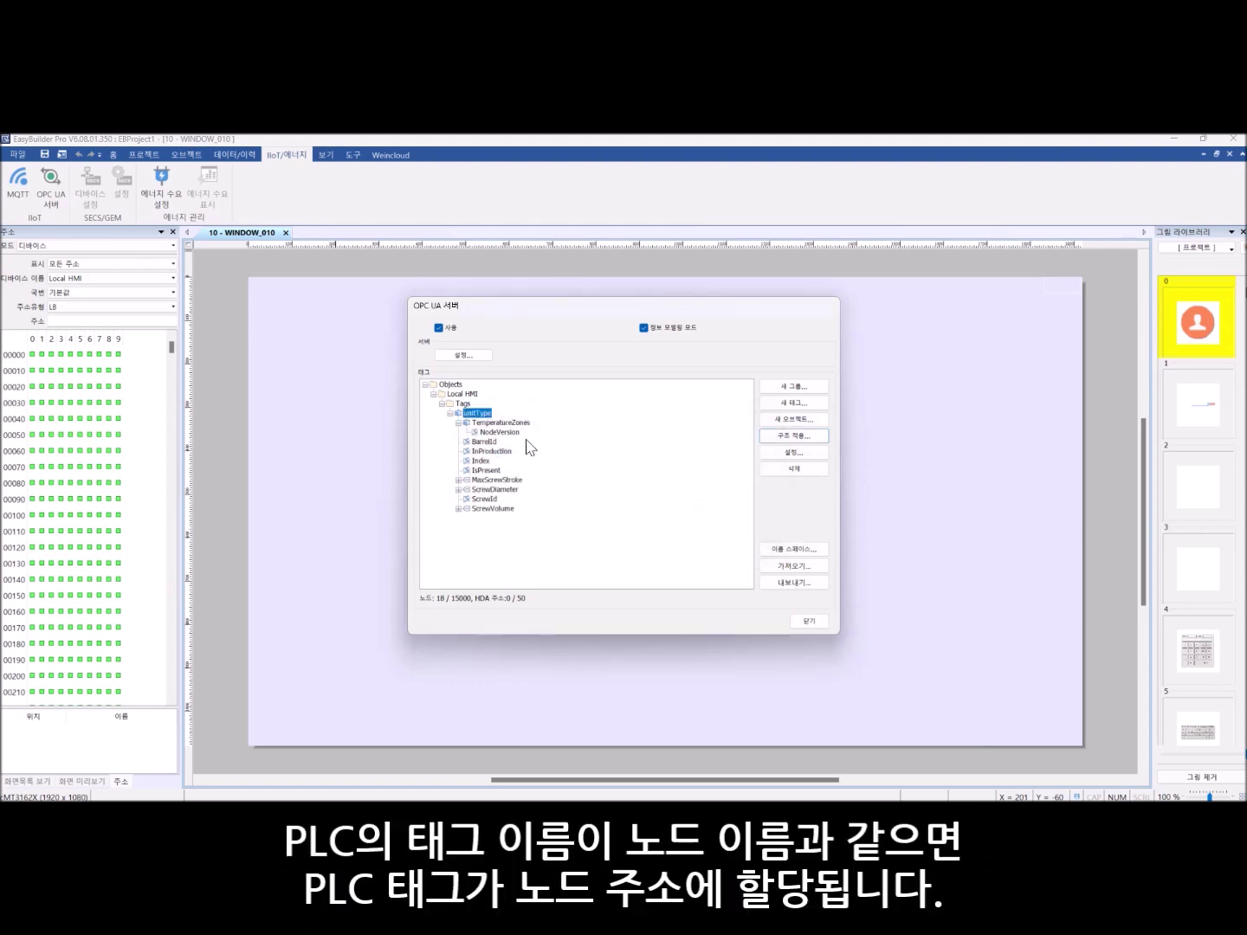
# Step: Check the PLC tag assignments in the settings of the NodeVersion and BarrelId nodes
pyautogui.doubleClick(510, 433)
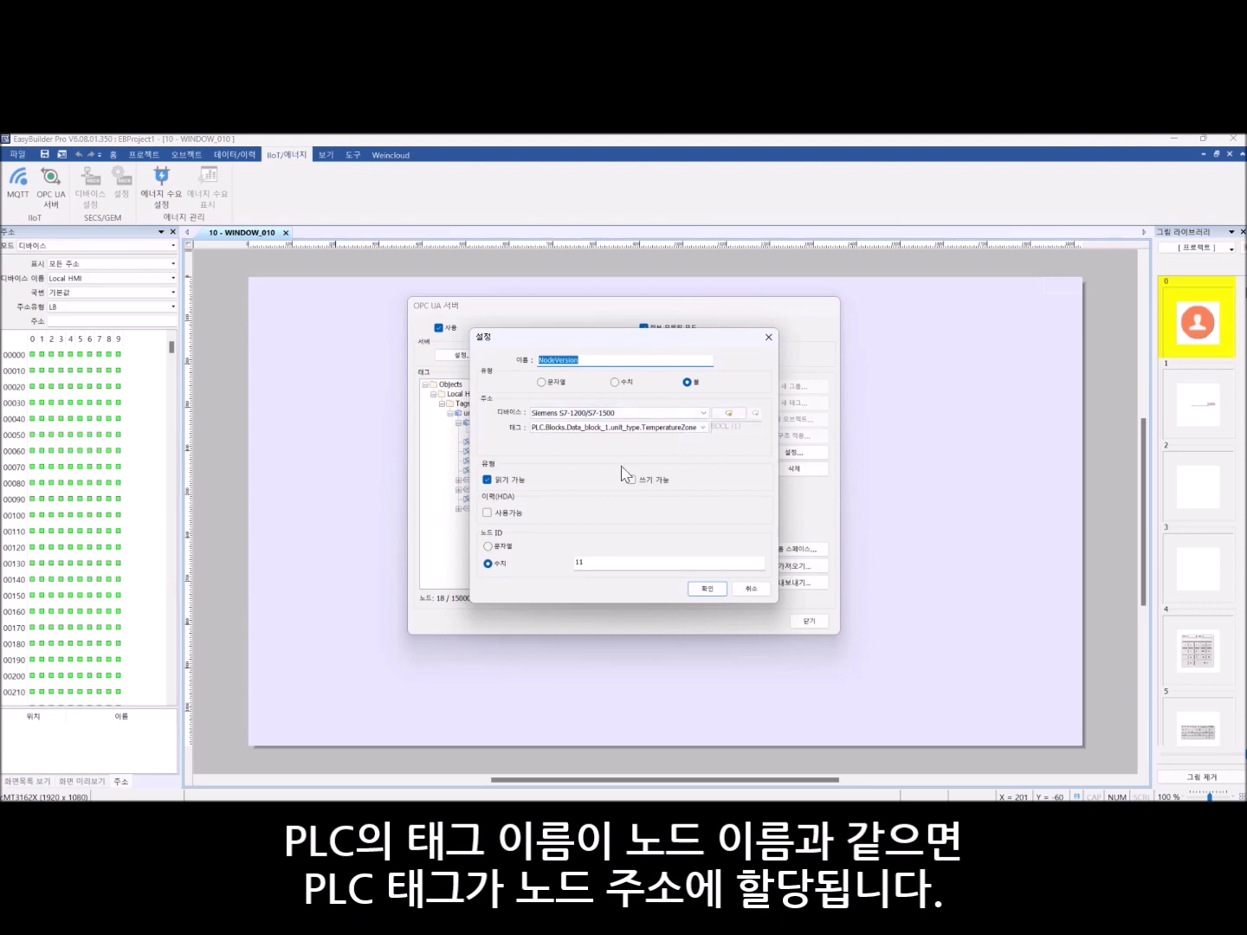
pyautogui.click(717, 589)
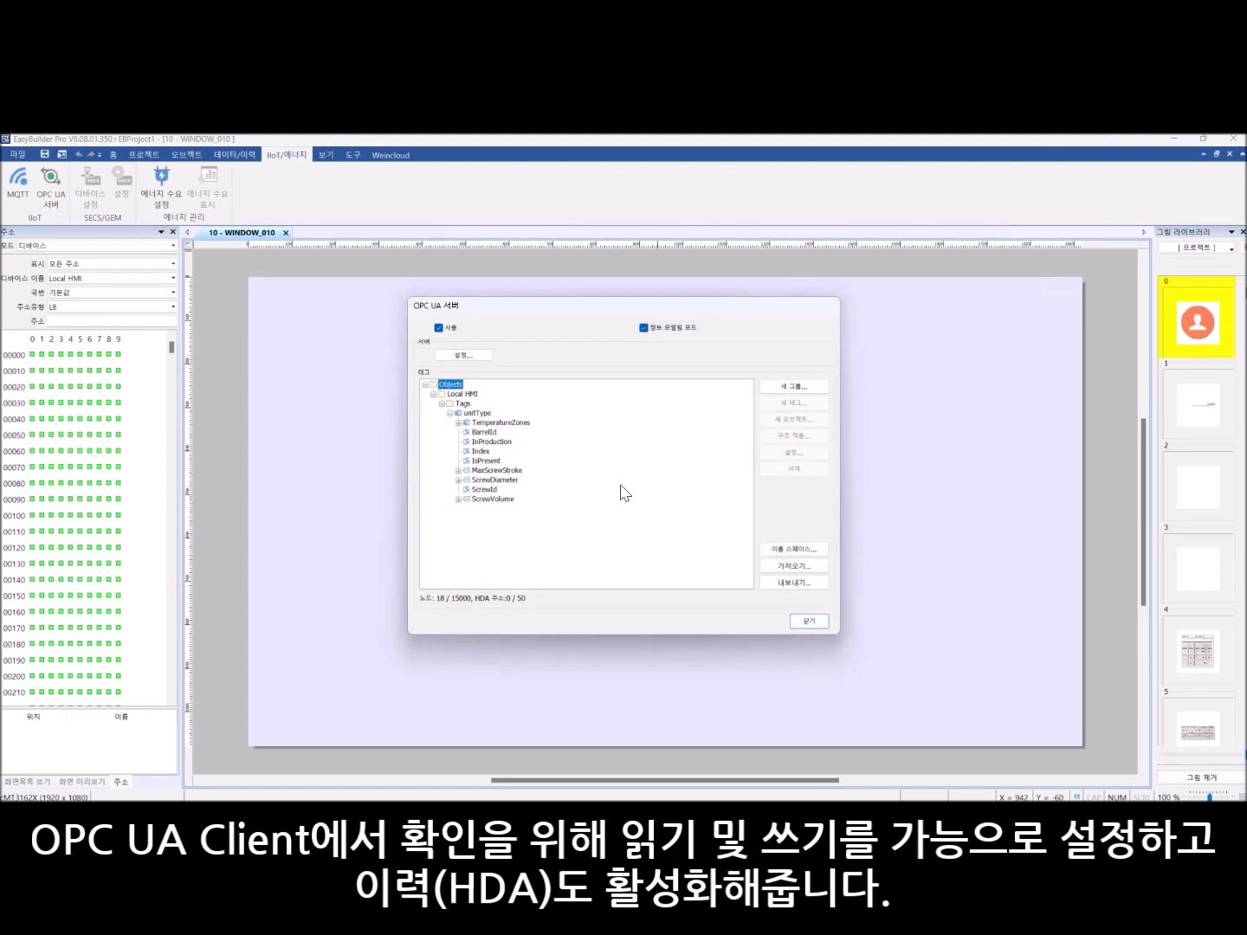
pyautogui.click(458, 422)
pyautogui.doubleClick(495, 443)
pyautogui.press('Escape')
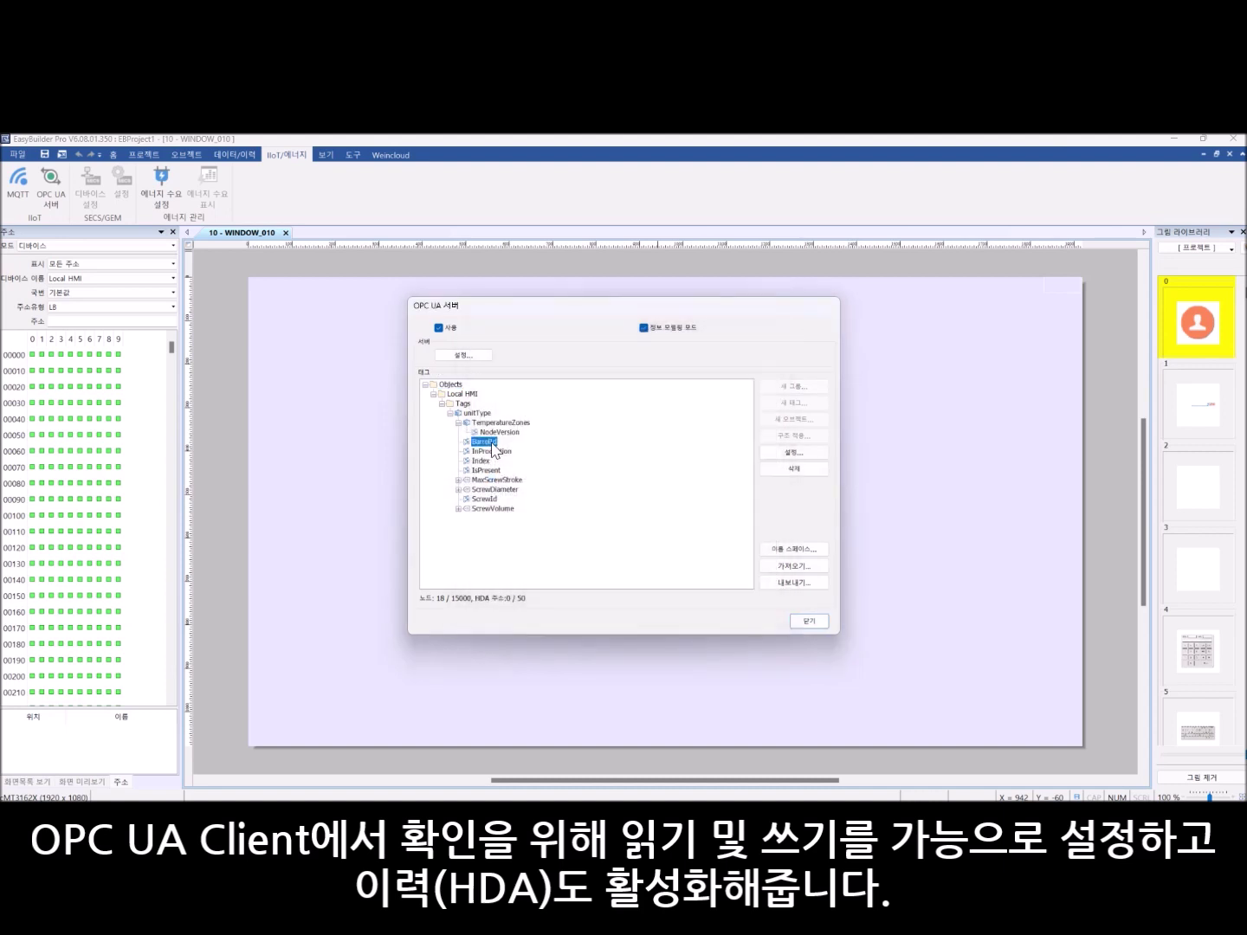
# Step: Make the InProduction node writable and enable its history (HDA)
pyautogui.doubleClick(492, 450)
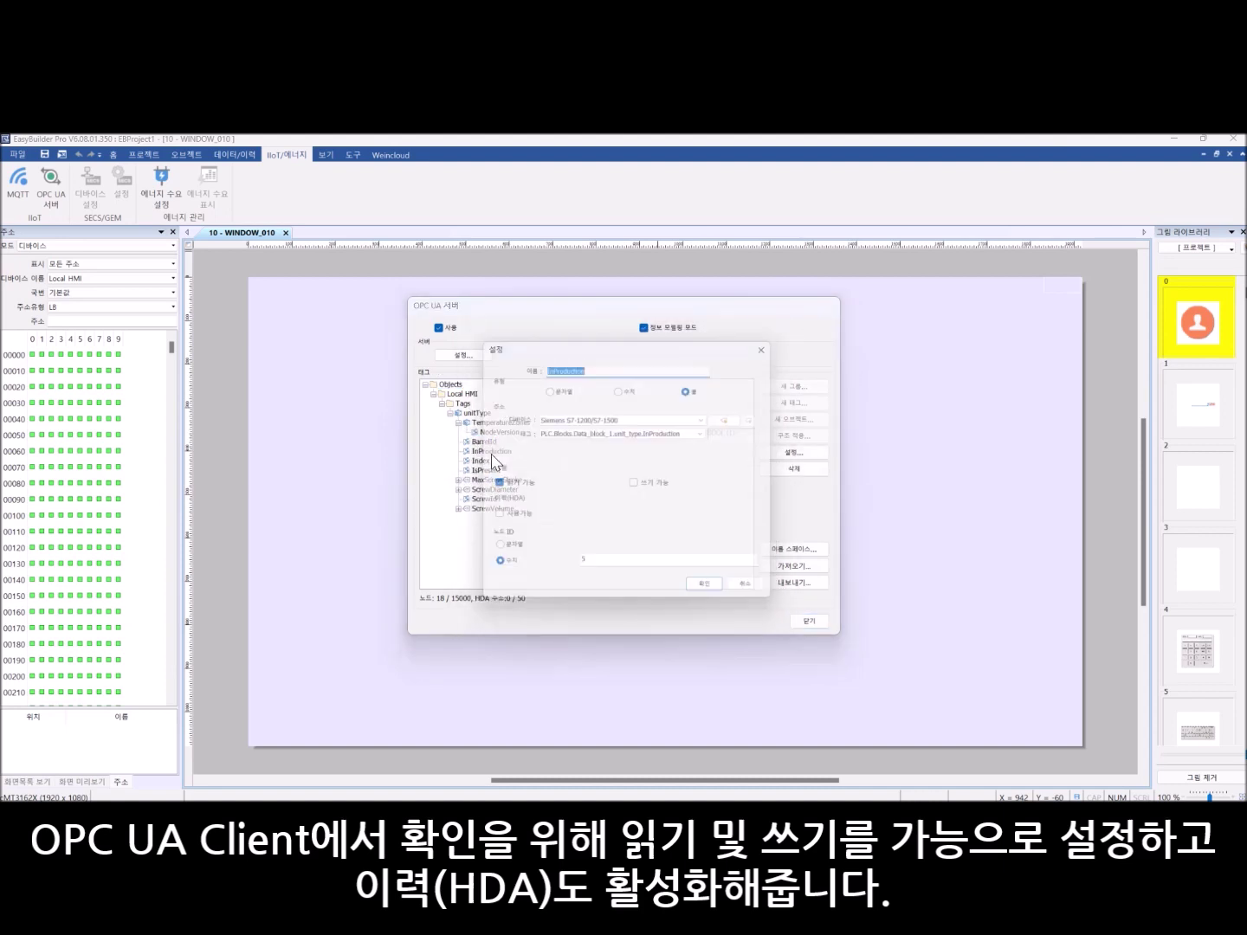
pyautogui.click(634, 481)
pyautogui.click(498, 513)
pyautogui.click(715, 588)
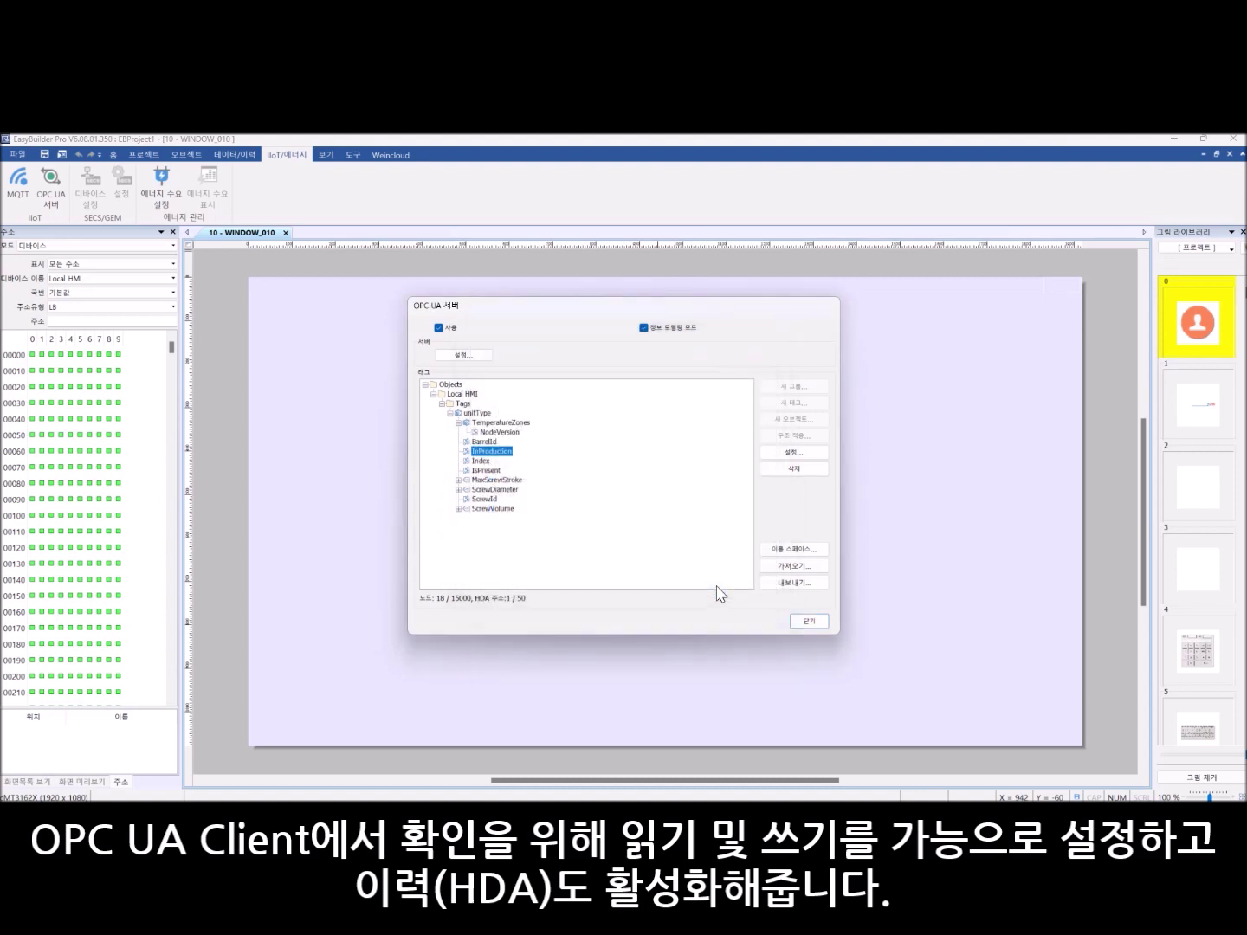
# Step: Make the Index node writable with history (HDA) enabled, and close the OPC UA server settings
pyautogui.doubleClick(481, 461)
pyautogui.click(633, 481)
pyautogui.click(501, 516)
pyautogui.click(707, 588)
pyautogui.click(806, 622)
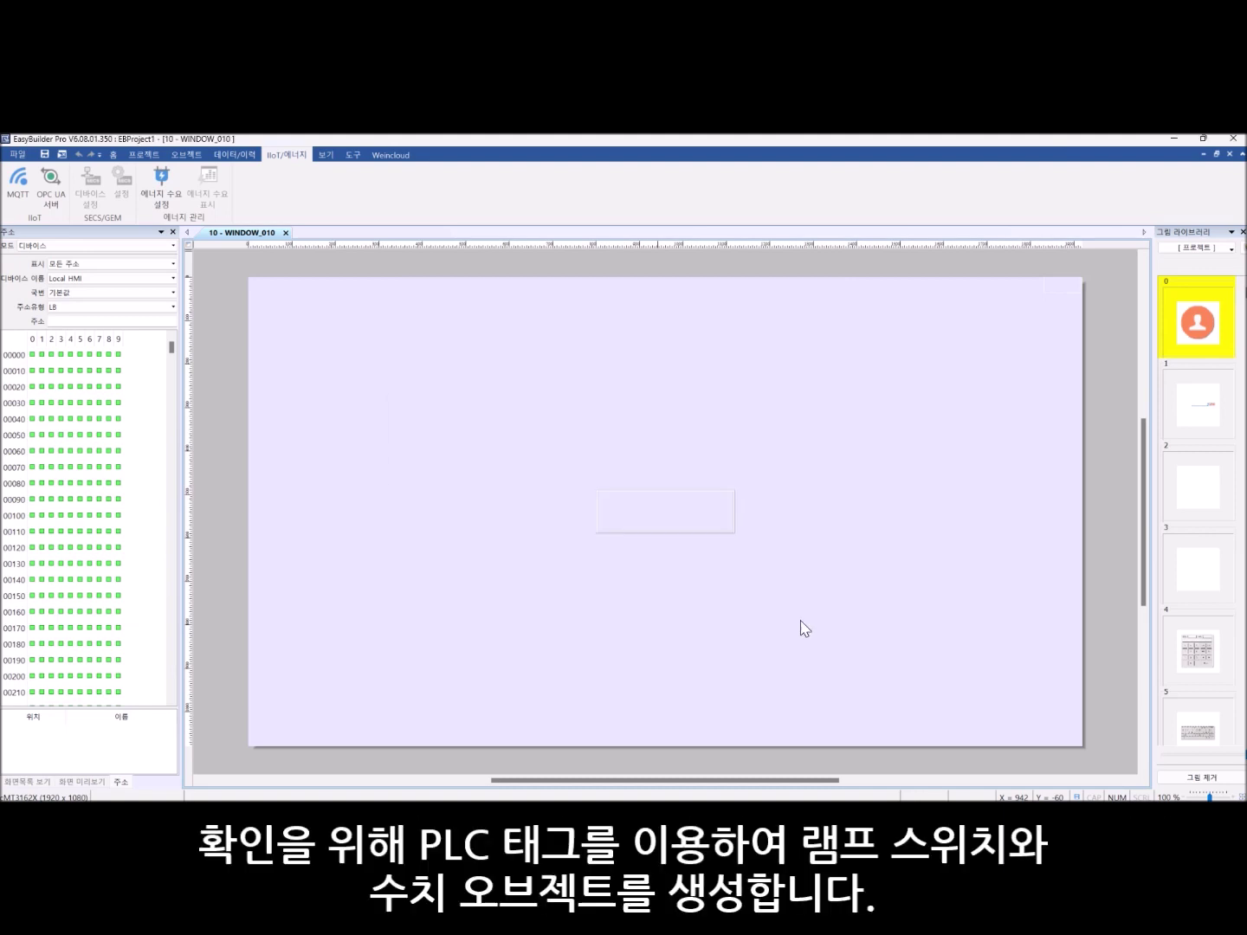
# Step: Create a lamp switch for the Siemens PLC's unit_type.InProduction tag and place it left of the middle of WINDOW_010
pyautogui.click(186, 154)
pyautogui.click(270, 172)
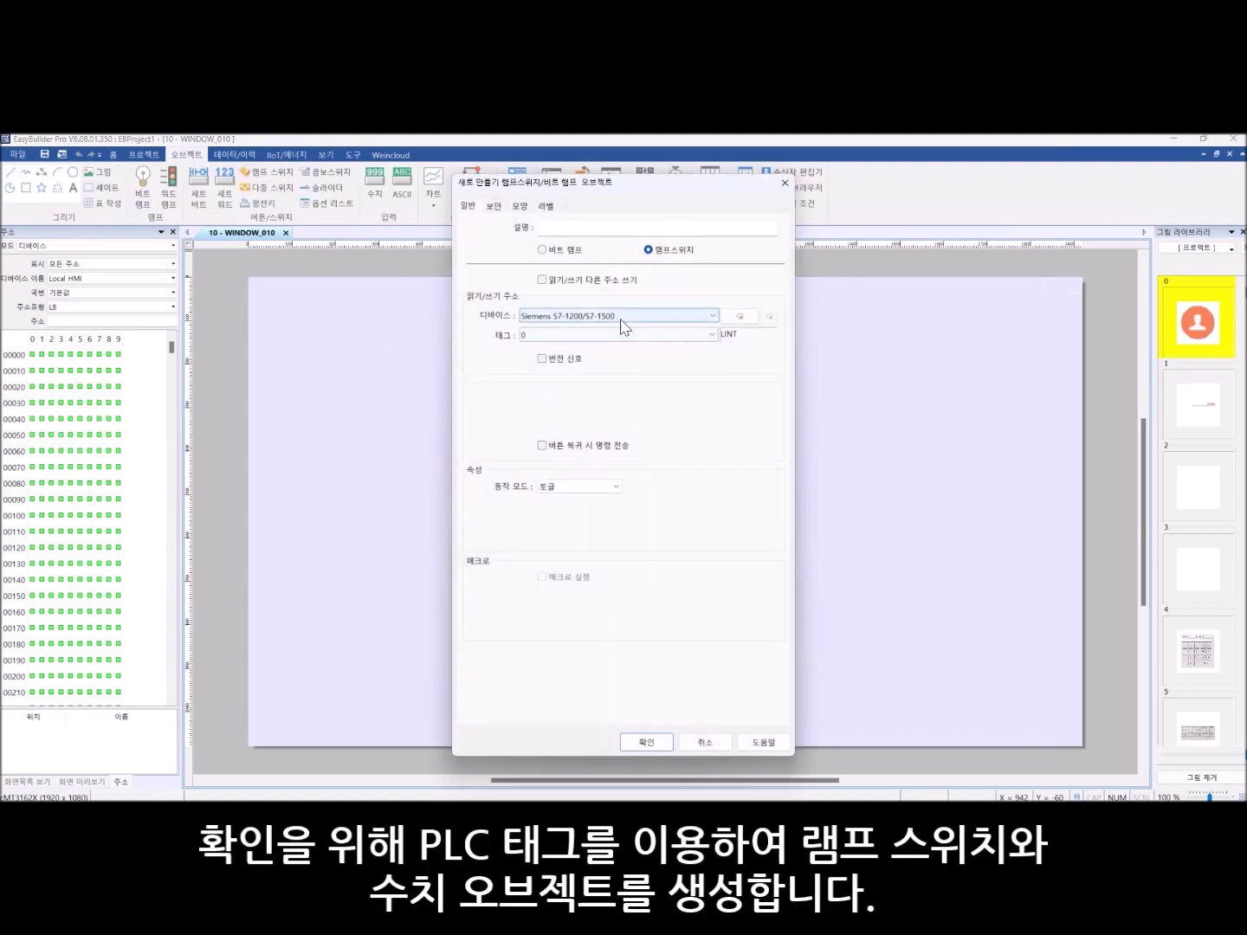
pyautogui.click(715, 334)
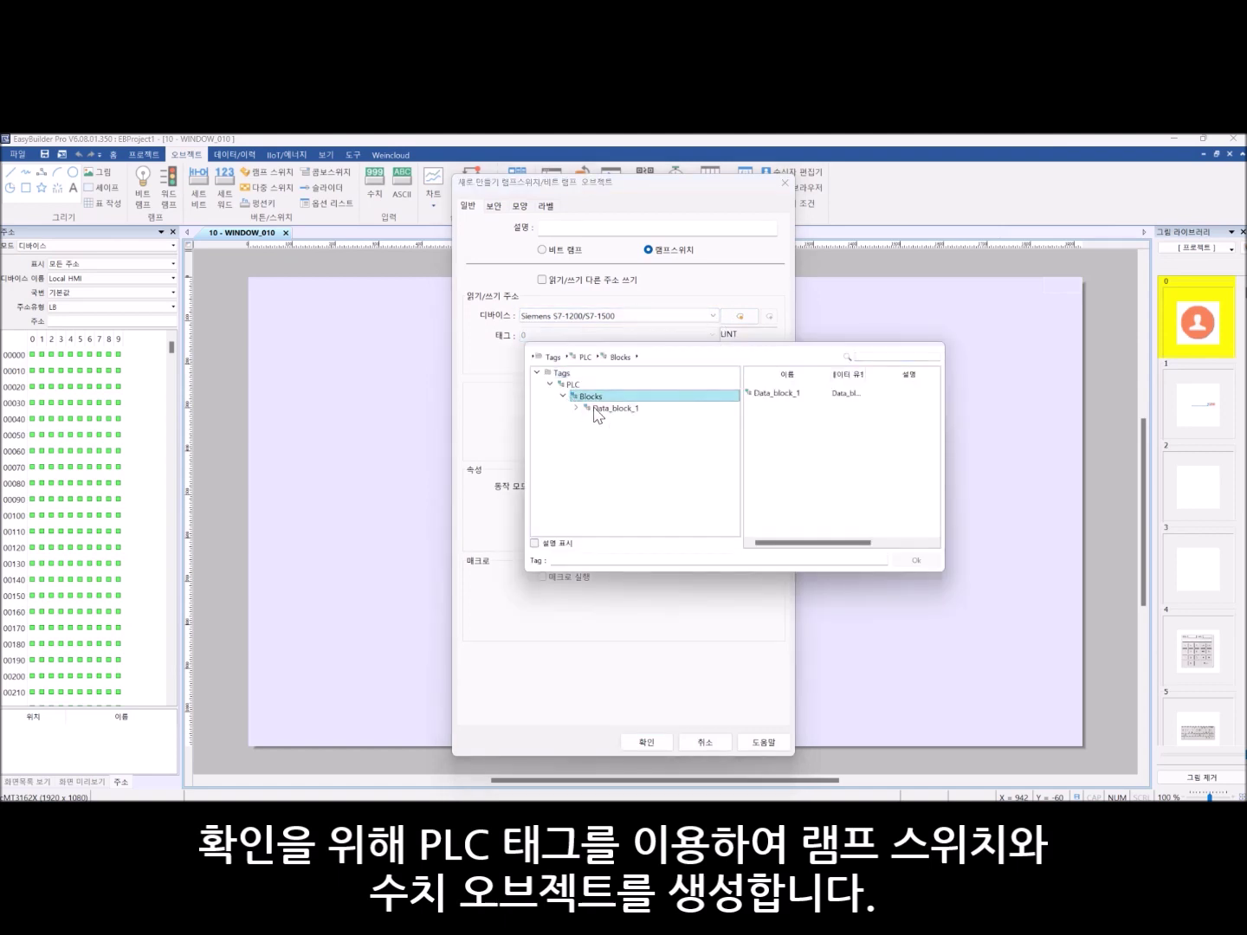
pyautogui.click(605, 420)
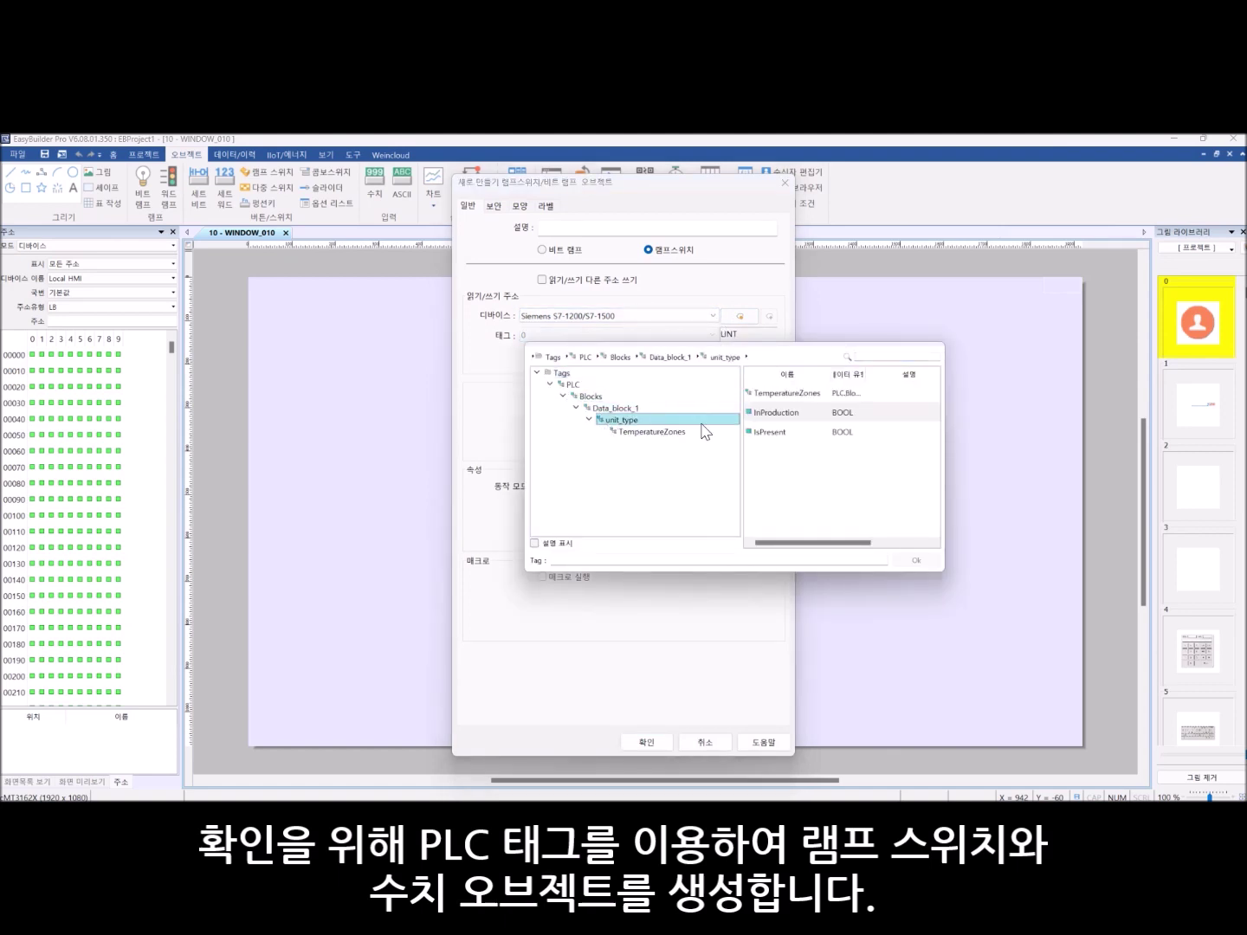
pyautogui.click(800, 413)
pyautogui.click(916, 560)
pyautogui.click(646, 742)
pyautogui.click(510, 447)
# Step: Create a numeric object for the PLC's unit_type.Index tag and place it to the right of the lamp switch
pyautogui.click(374, 183)
pyautogui.click(652, 460)
pyautogui.click(550, 508)
pyautogui.click(563, 520)
pyautogui.click(578, 531)
pyautogui.click(619, 543)
pyautogui.click(764, 536)
pyautogui.click(916, 682)
pyautogui.click(646, 771)
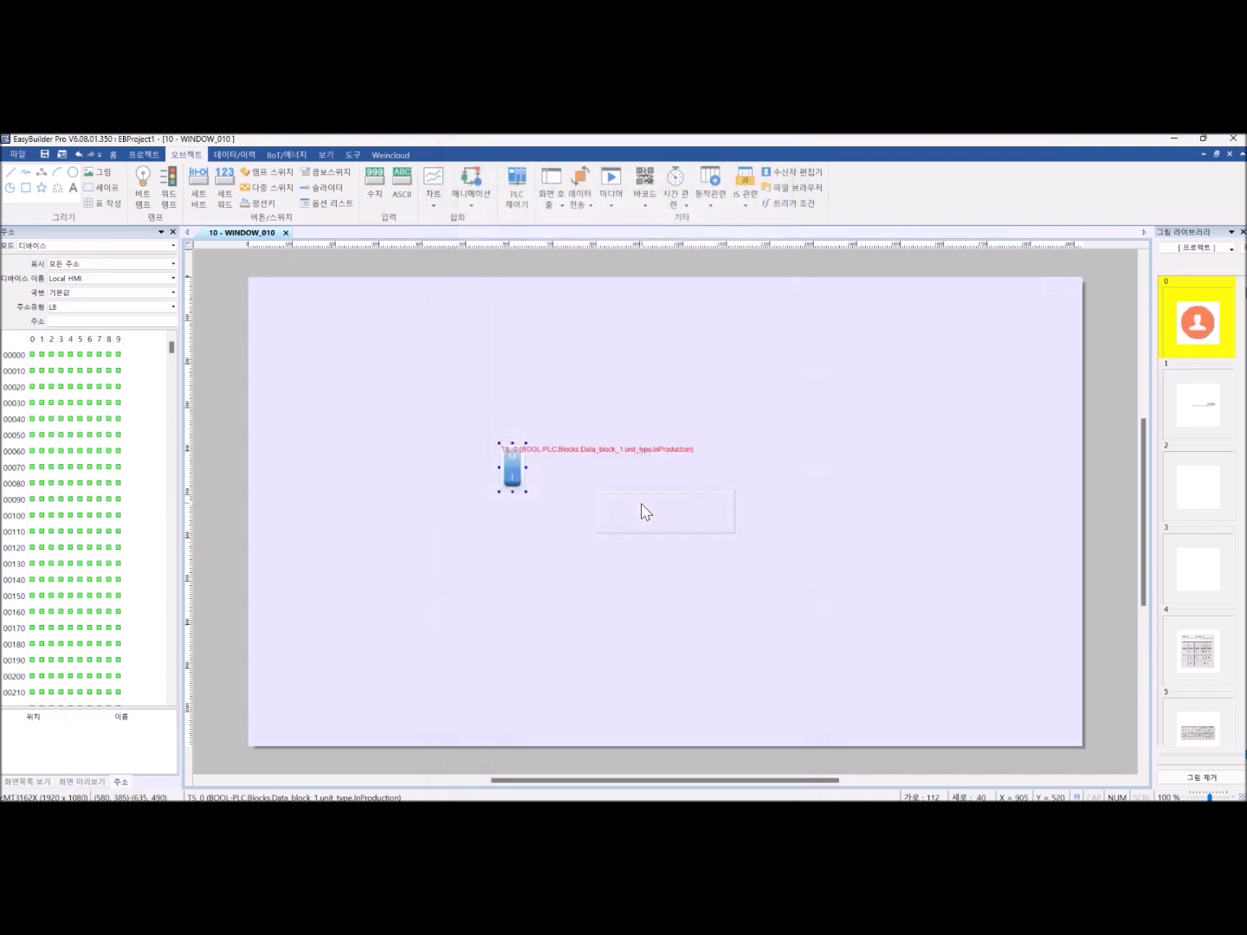
pyautogui.click(650, 459)
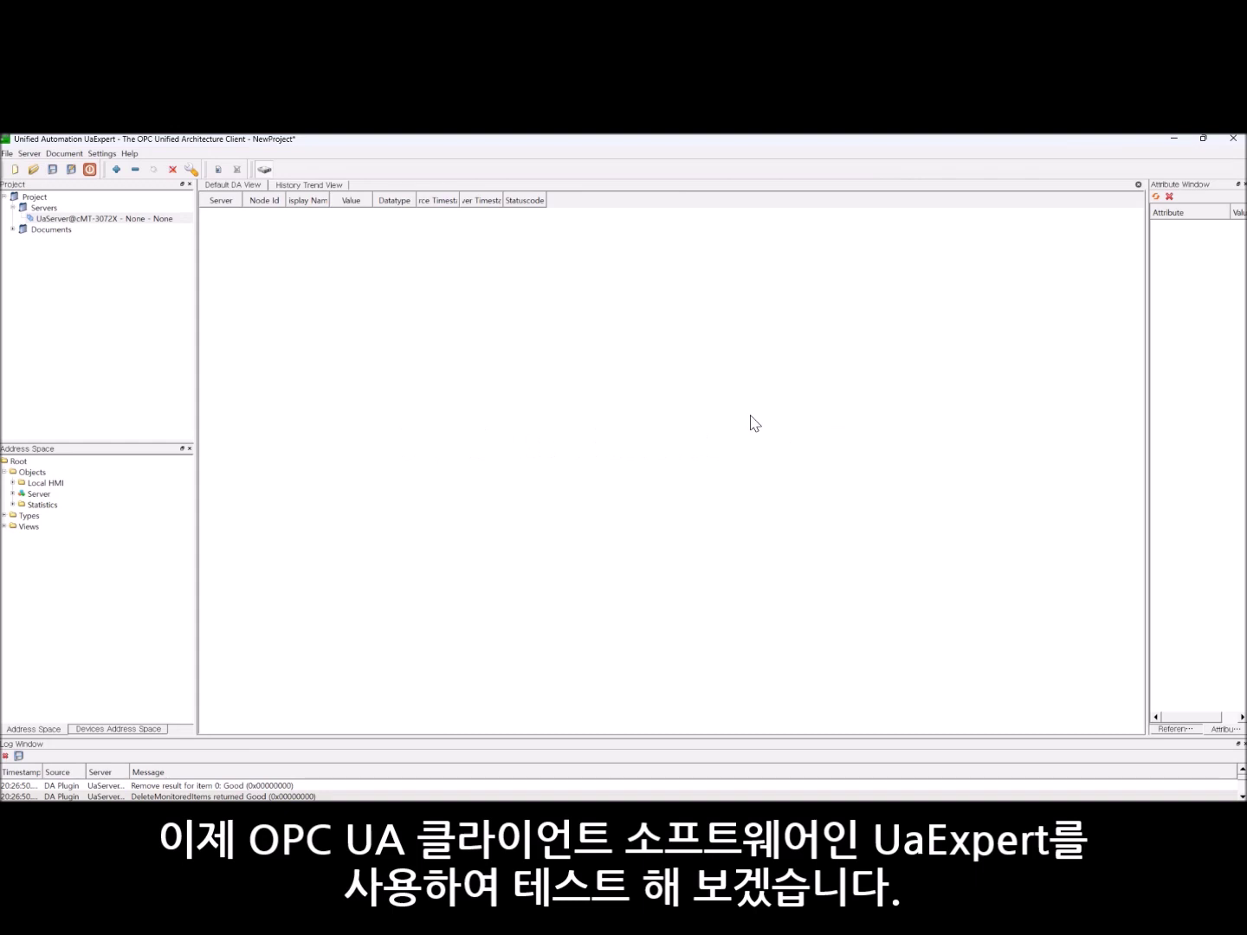
# Step: In UaExpert, add the InProduction and Index nodes from Local HMI's unitType object to the Default DA View
pyautogui.click(12, 483)
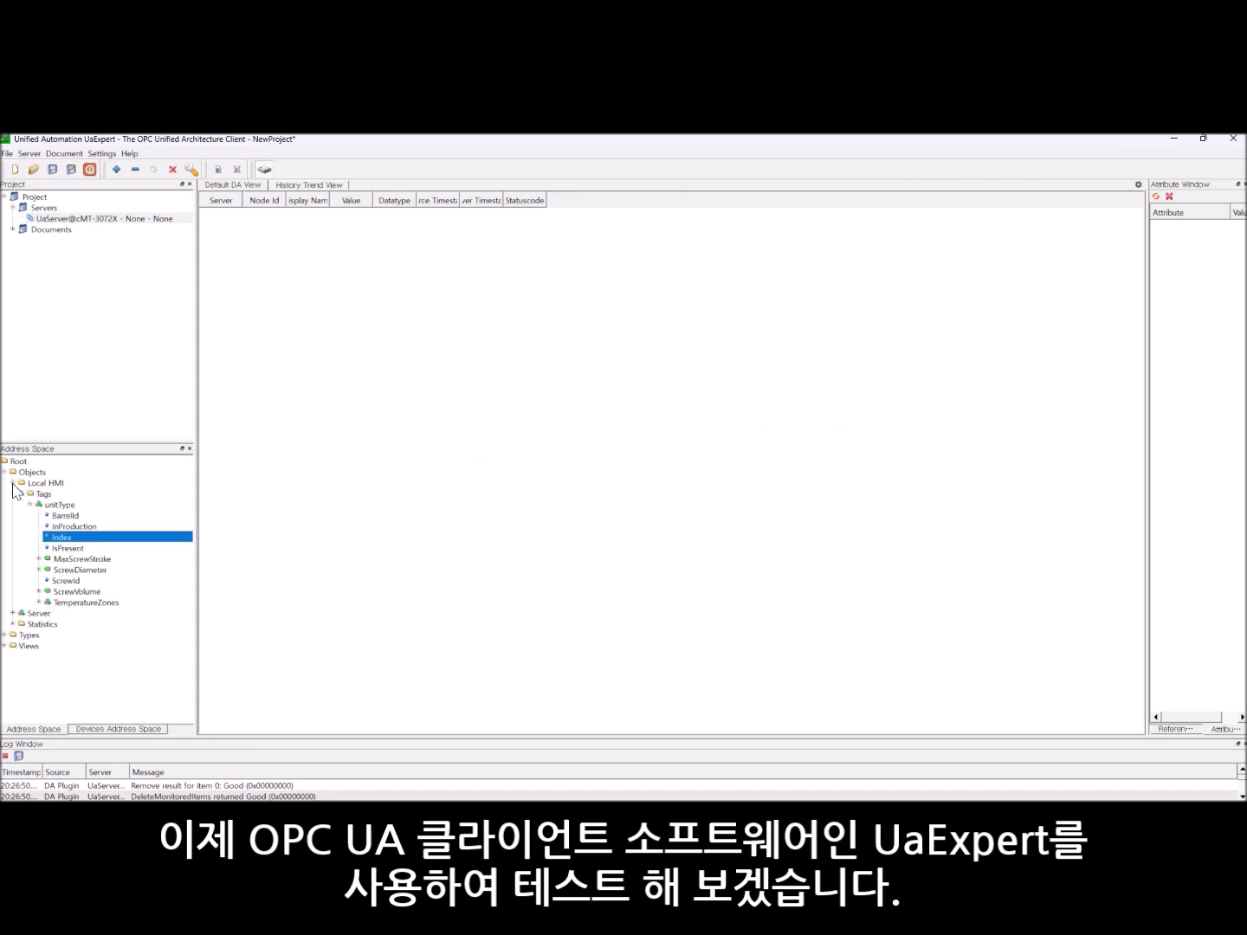
pyautogui.click(66, 534)
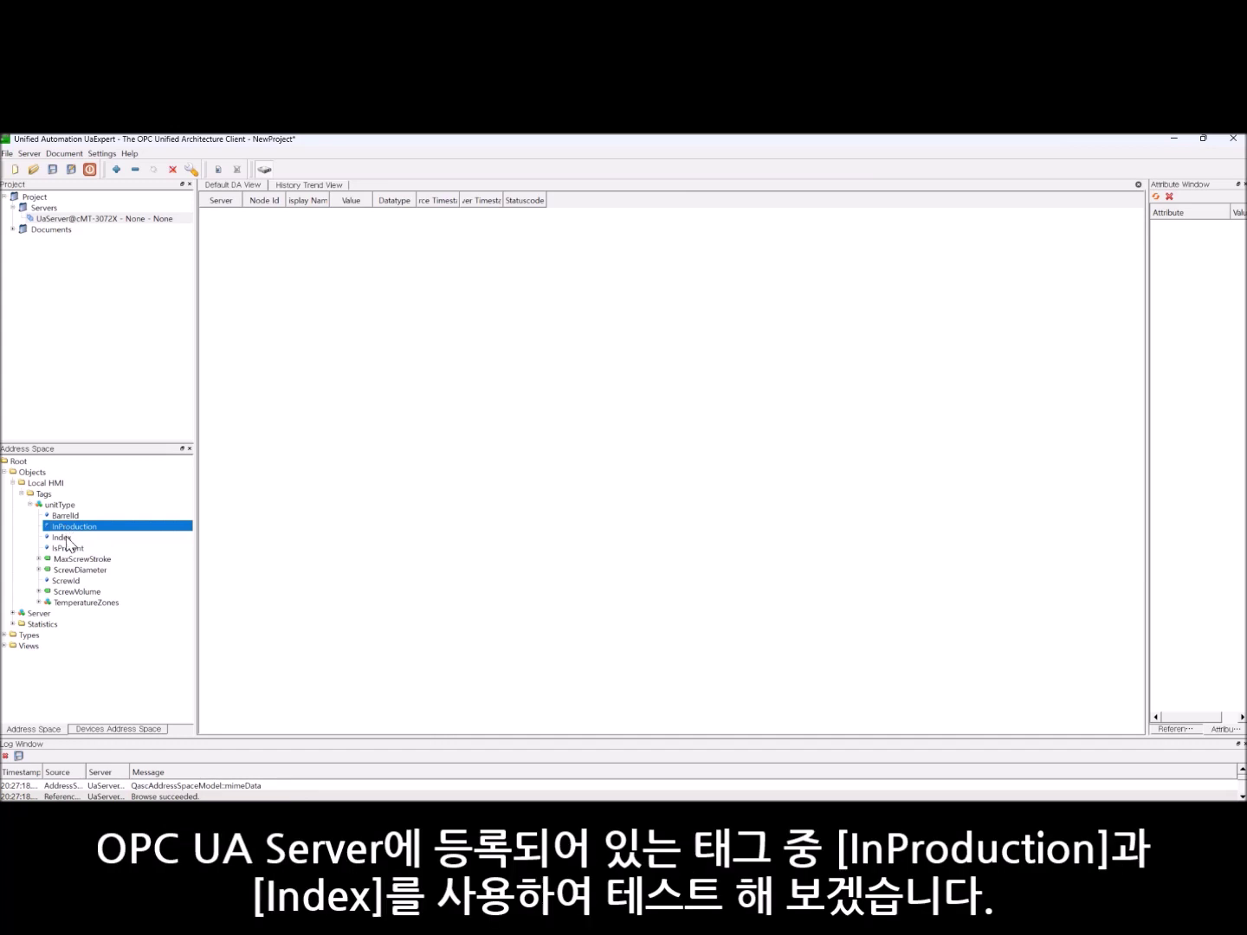
pyautogui.moveTo(65, 526); pyautogui.dragTo(285, 398)
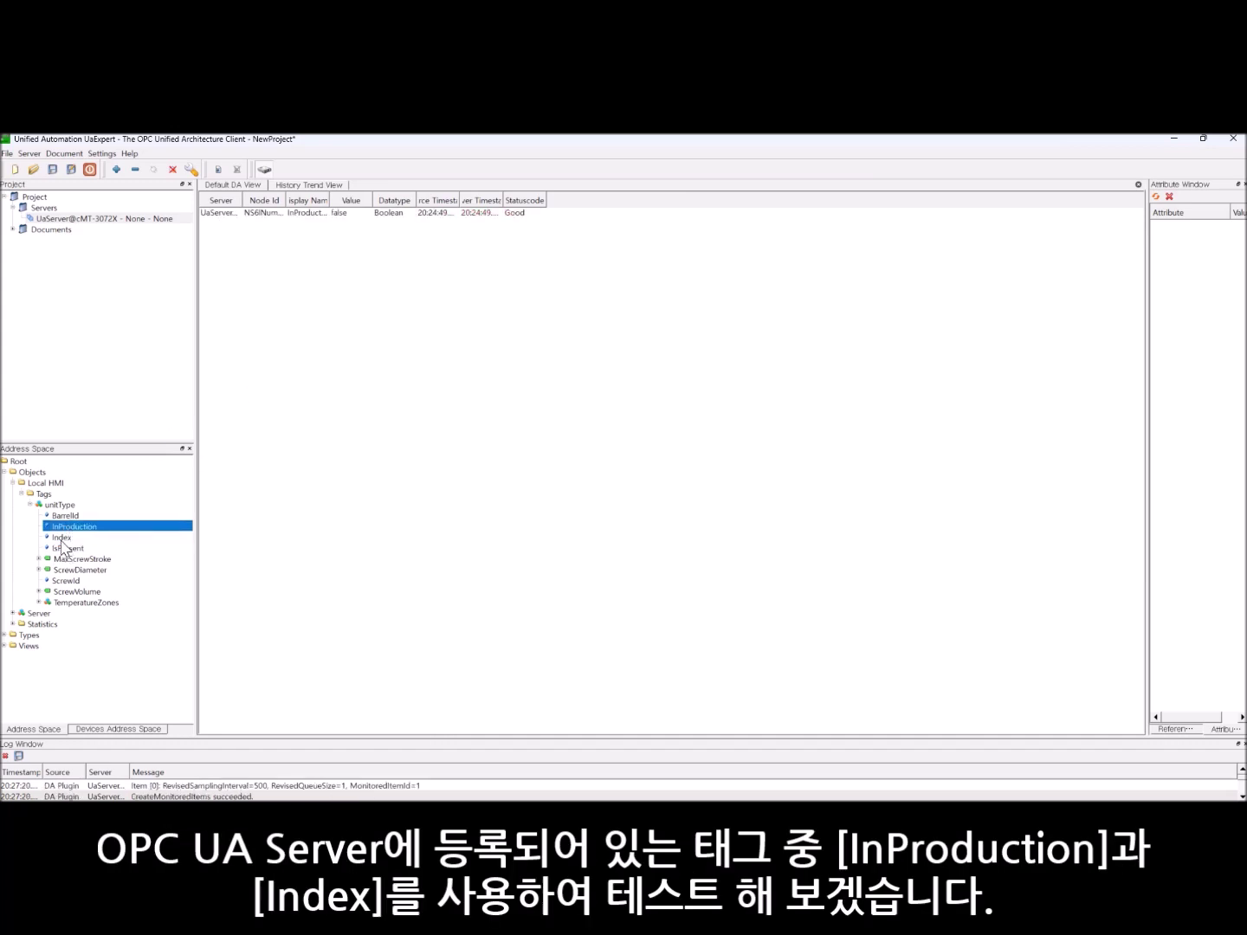
pyautogui.moveTo(62, 536); pyautogui.dragTo(439, 396)
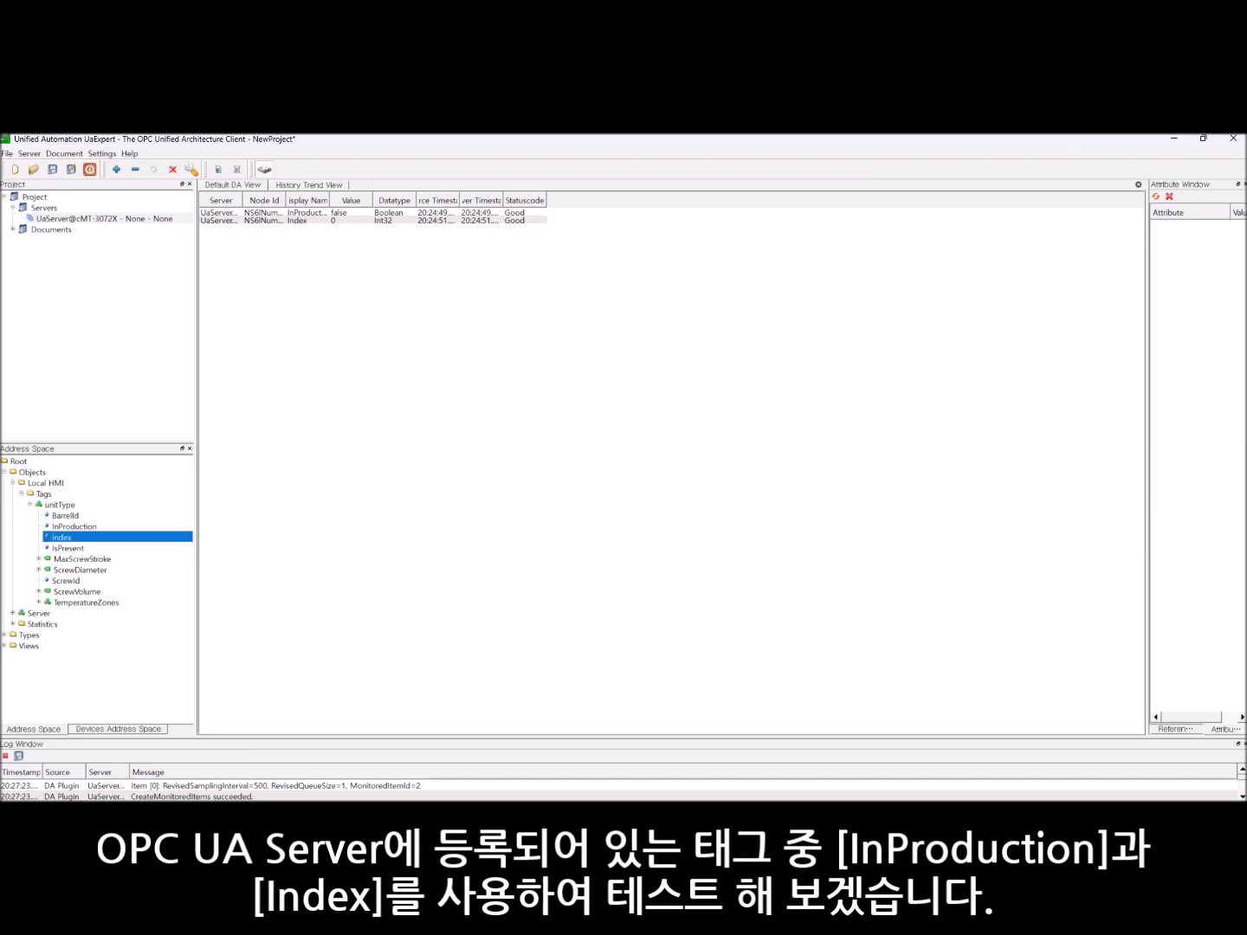
# Step: Bring up the cMT Viewer window over UaExpert and toggle the lamp switch on and back off
pyautogui.moveTo(1245, 165); pyautogui.dragTo(348, 274)
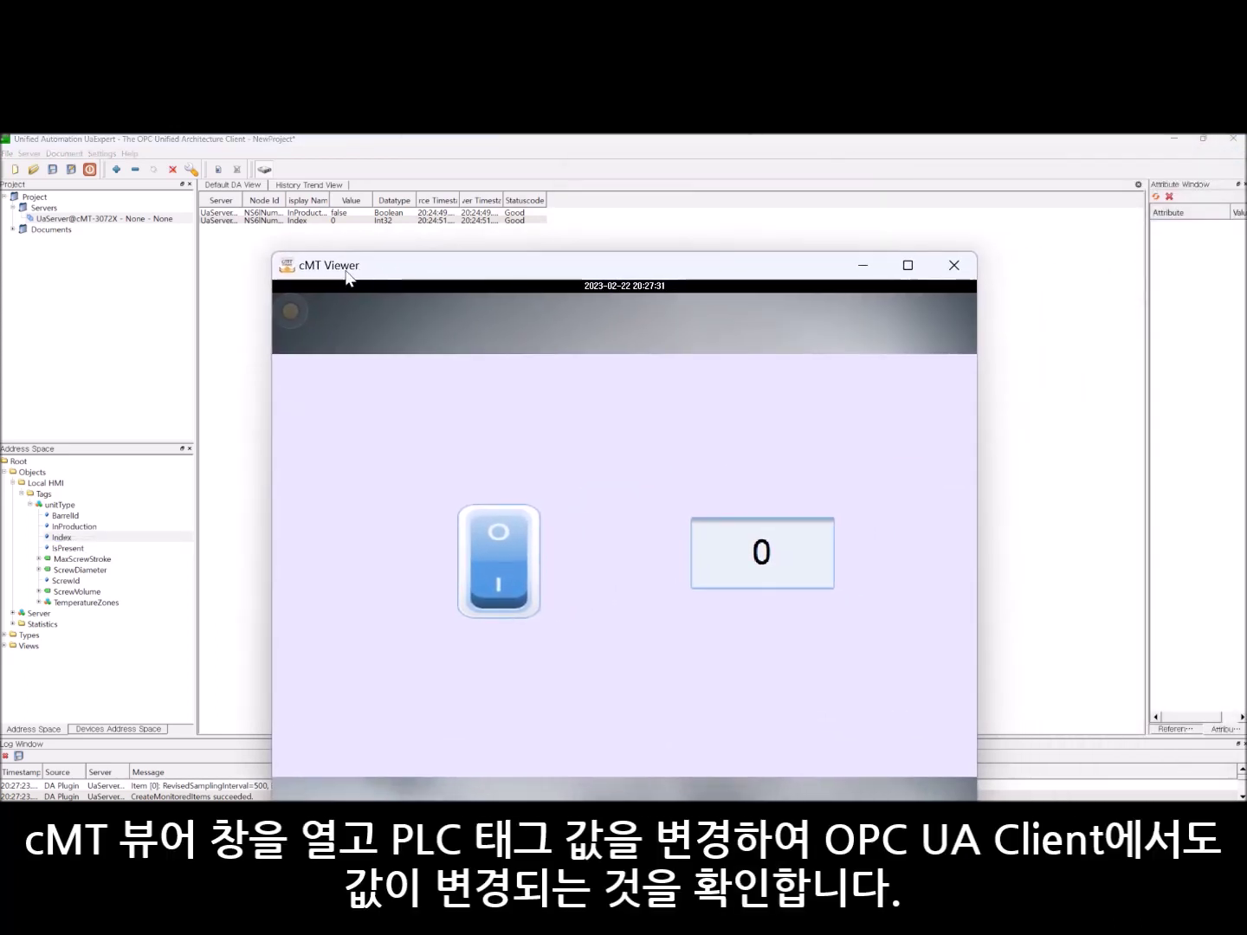
pyautogui.click(526, 542)
pyautogui.click(525, 546)
# Step: Enter 100 and then 50 in the numeric object in cMT Viewer
pyautogui.click(768, 569)
pyautogui.write('100')
pyautogui.click(768, 569)
pyautogui.write('50')
pyautogui.press('Return')
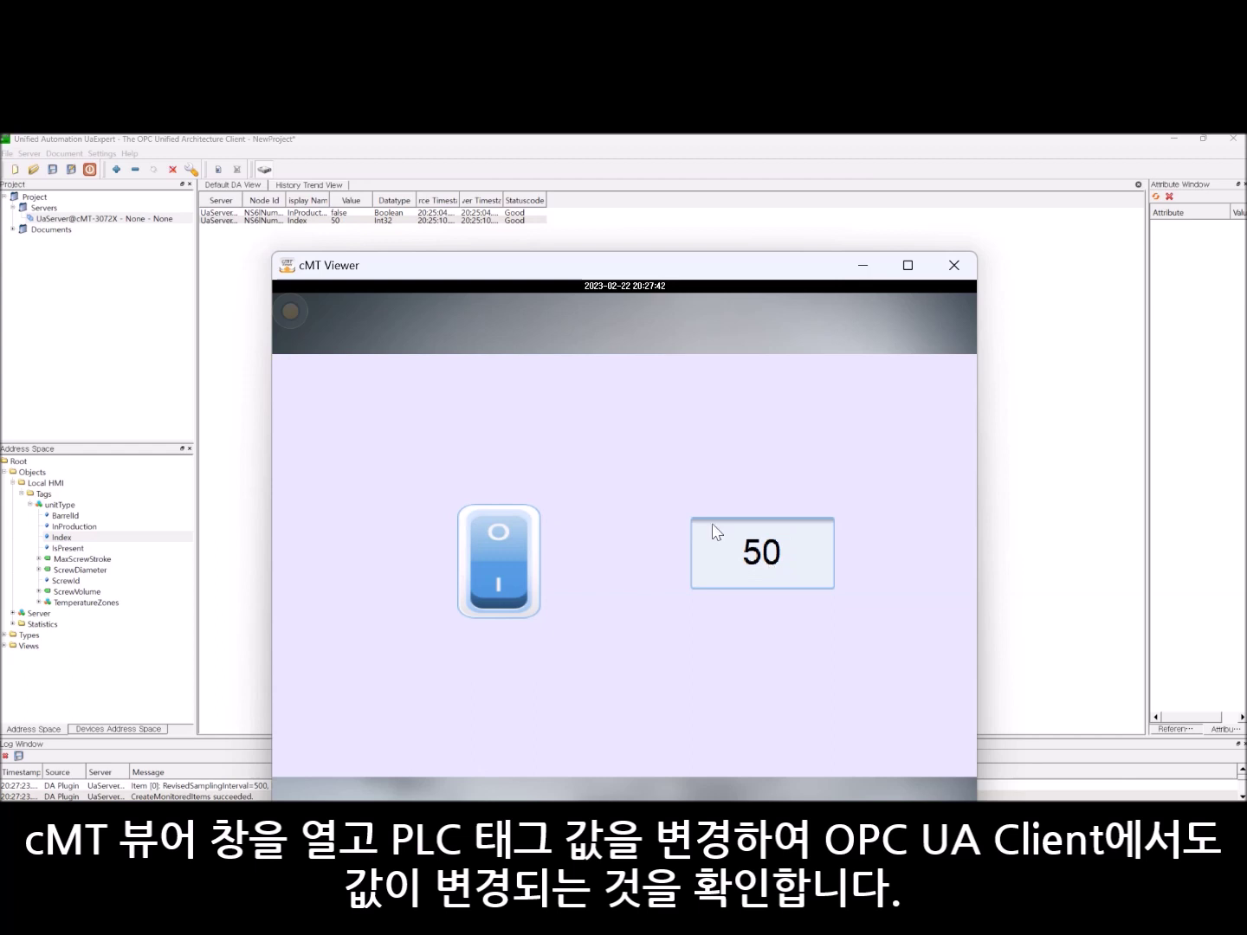
# Step: In UaExpert, write 0 to Index and true to InProduction, and check both objects in cMT Viewer
pyautogui.click(349, 220)
pyautogui.doubleClick(347, 219)
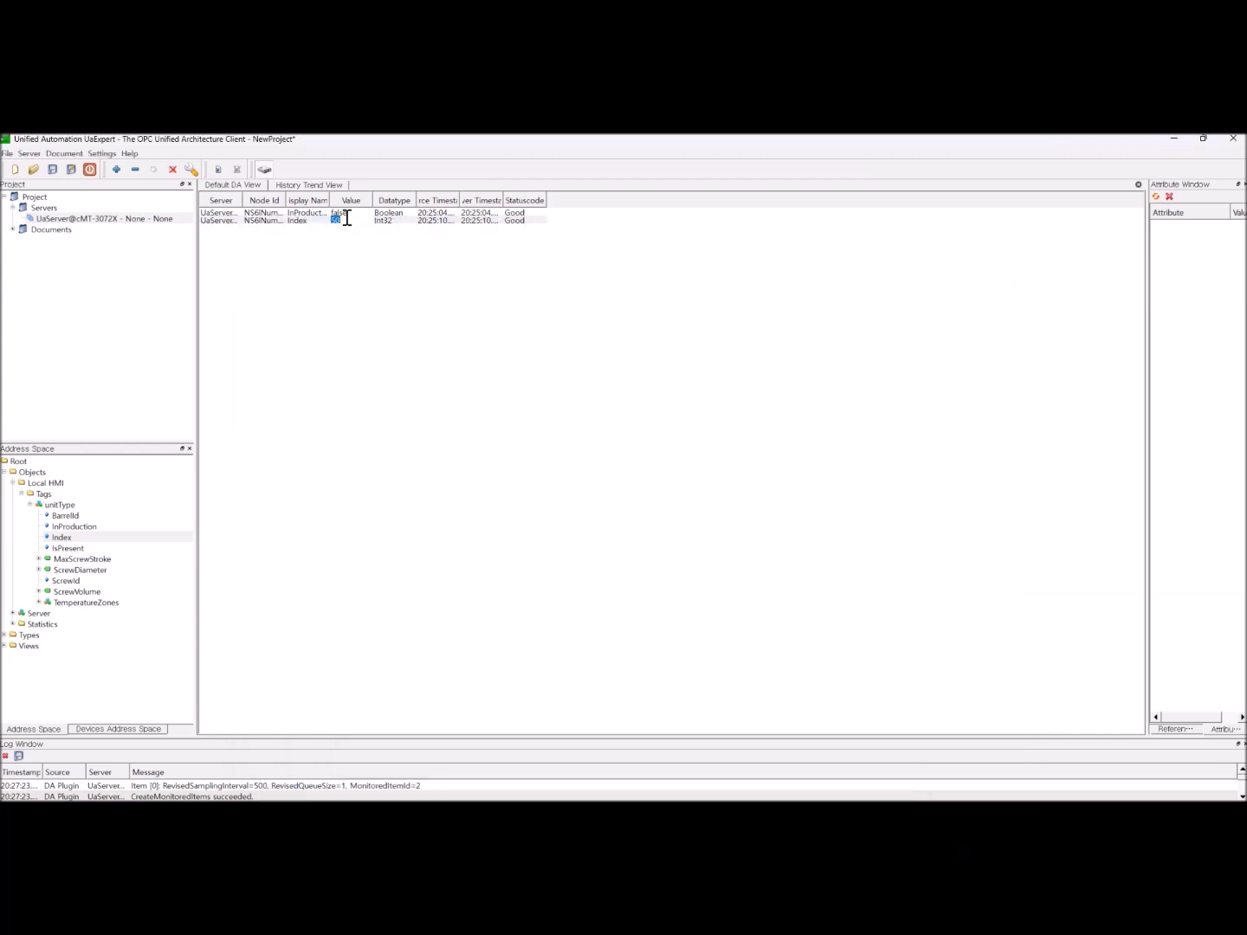
pyautogui.write('0')
pyautogui.press('Return')
pyautogui.click(342, 213)
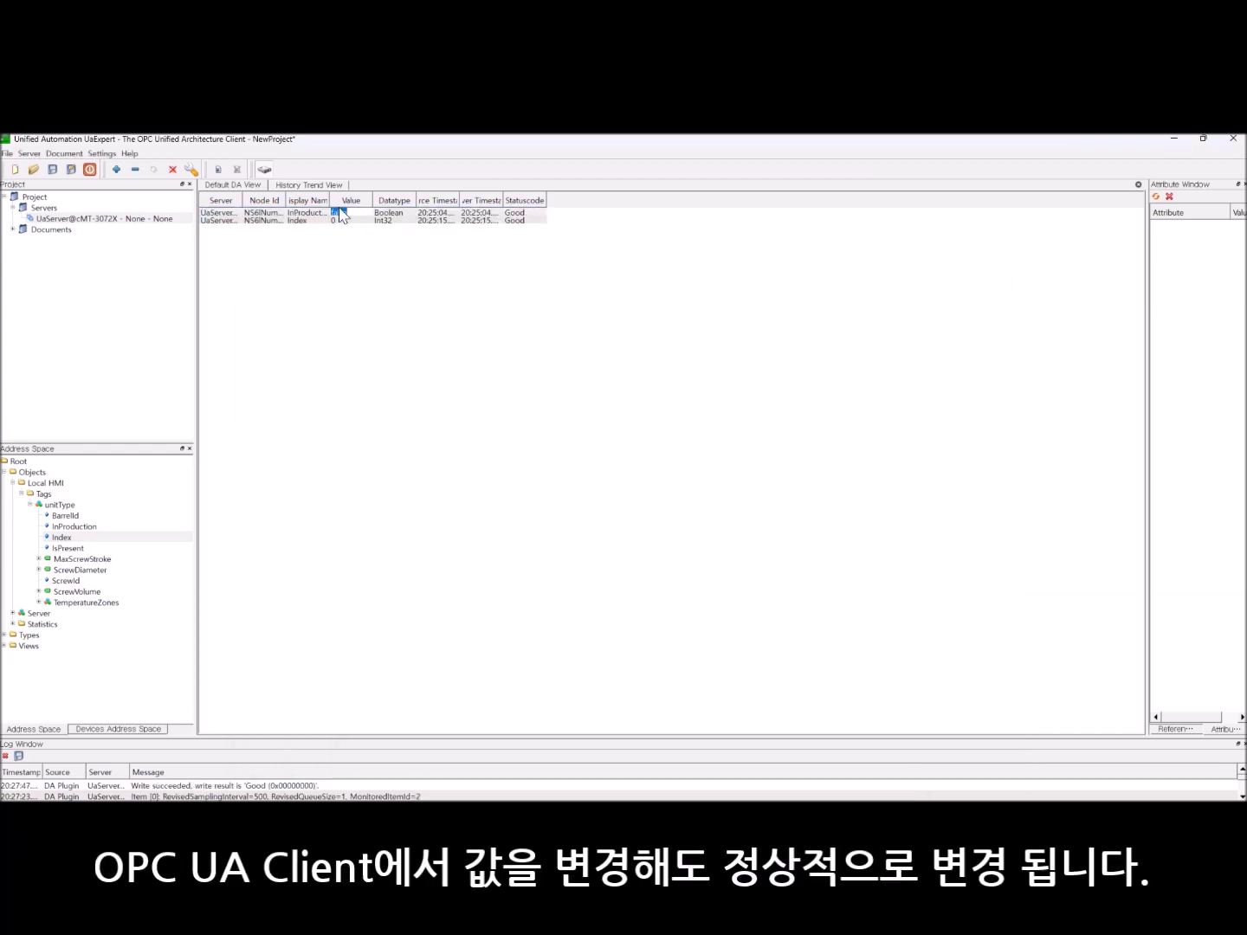
pyautogui.press('Return')
pyautogui.click(358, 249)
pyautogui.click(905, 813)
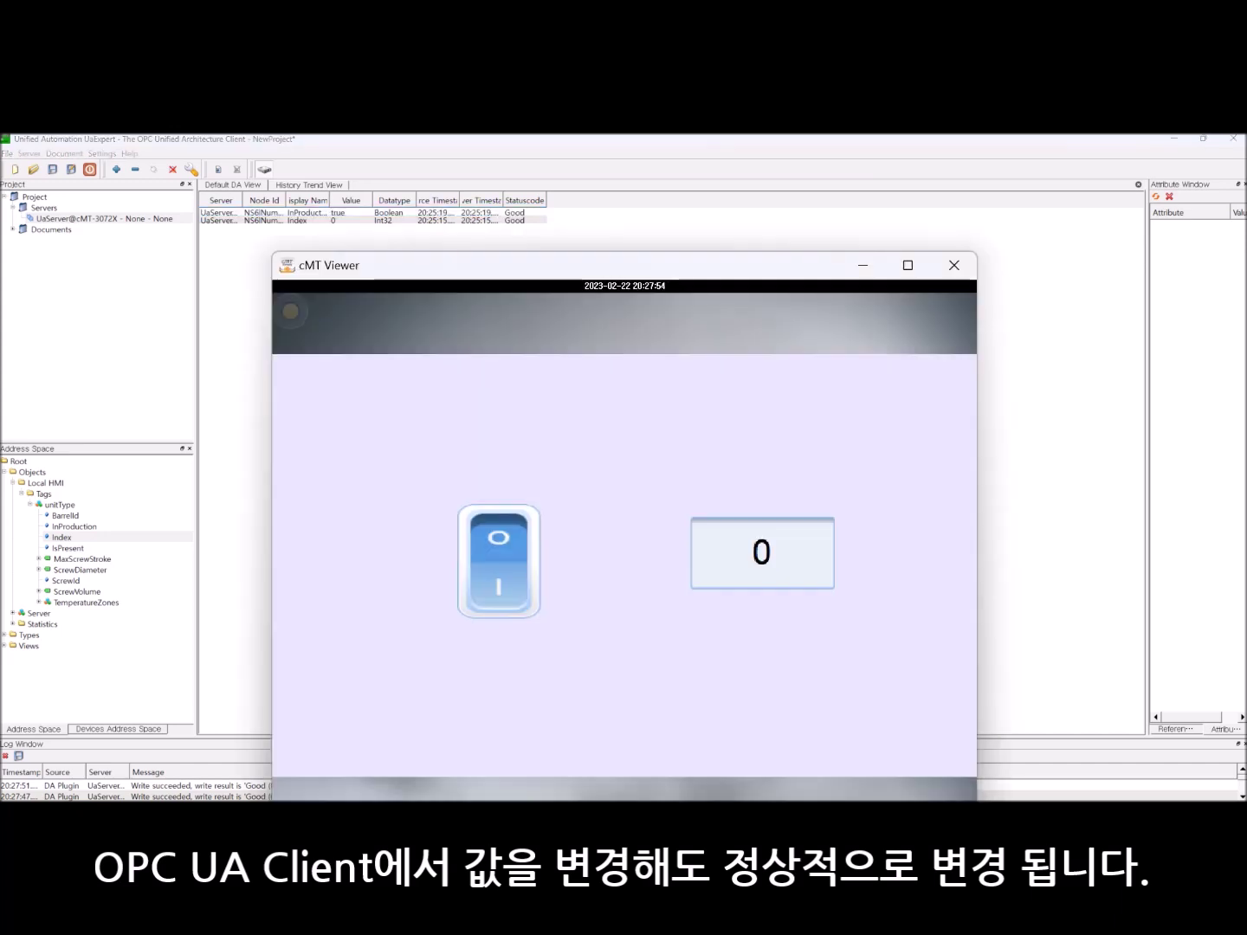
# Step: Minimize cMT Viewer and write 30 to the Index node in UaExpert's Default DA View
pyautogui.click(864, 267)
pyautogui.doubleClick(347, 222)
pyautogui.write('30')
pyautogui.press('Return')
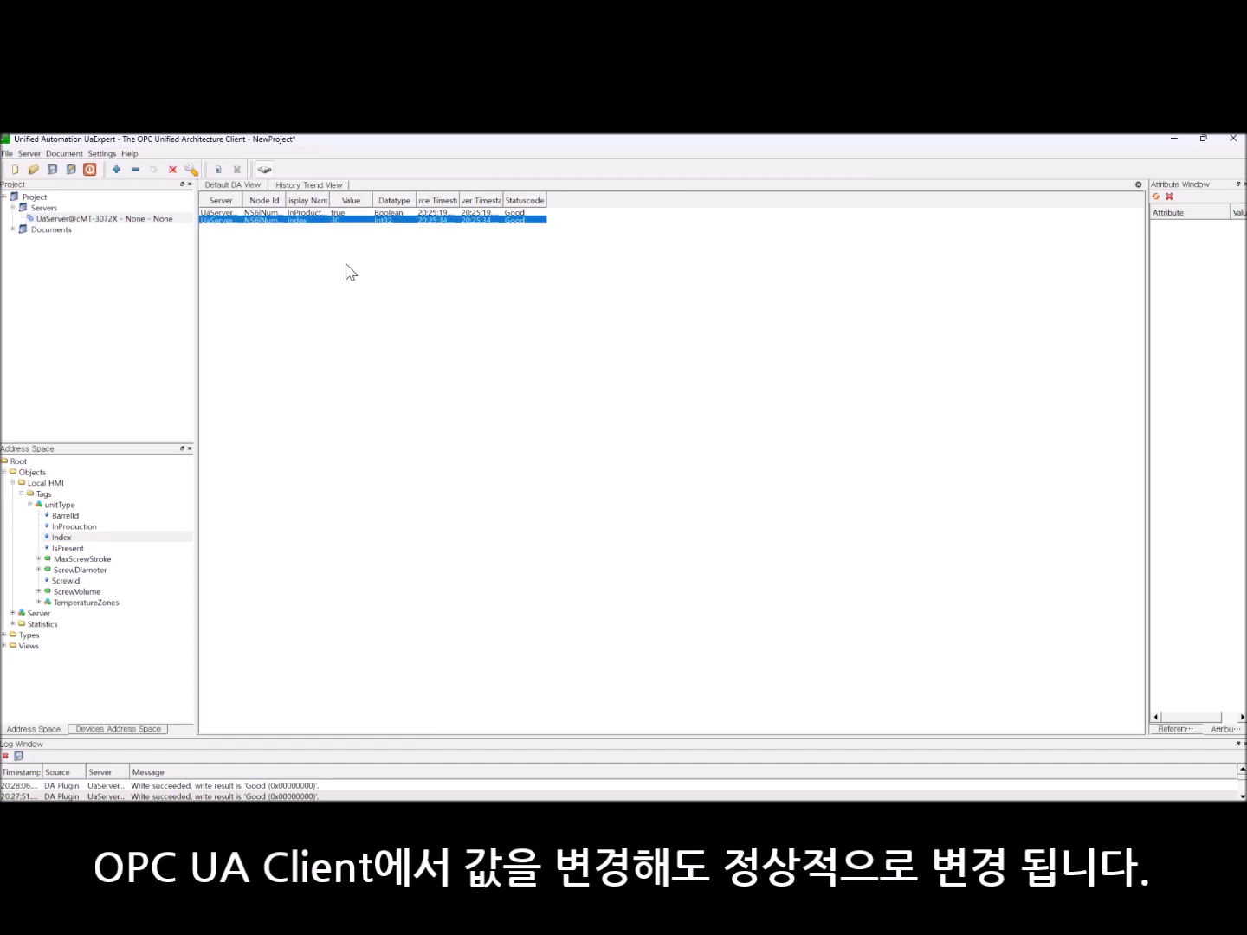
# Step: Plot the Index node's recorded history in the History Trend View
pyautogui.click(316, 185)
pyautogui.moveTo(69, 537); pyautogui.dragTo(328, 248)
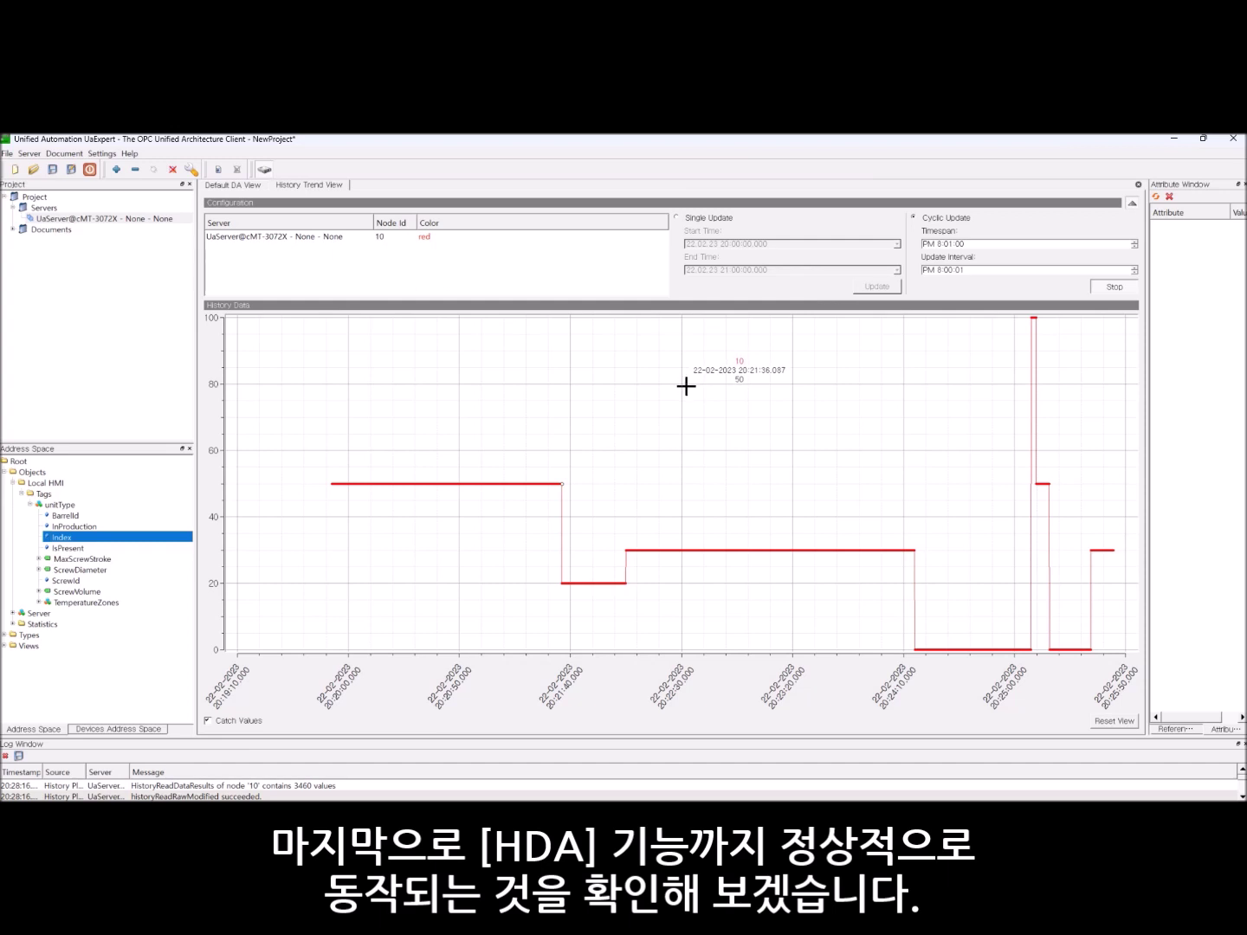